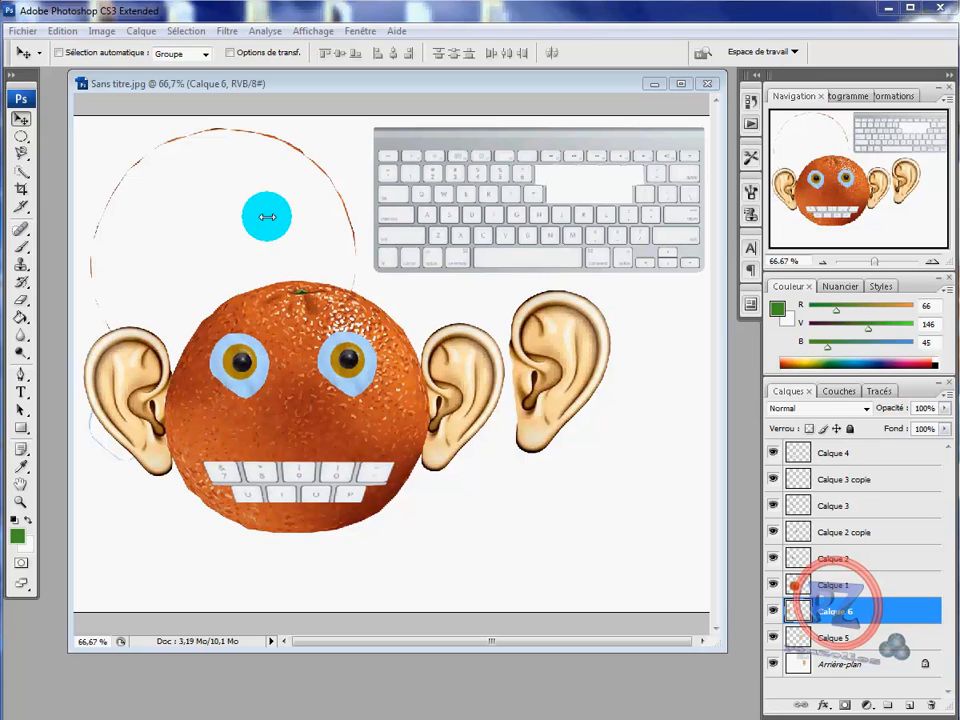
- Close the finished orange-face document without saving its changes
click(22, 154)
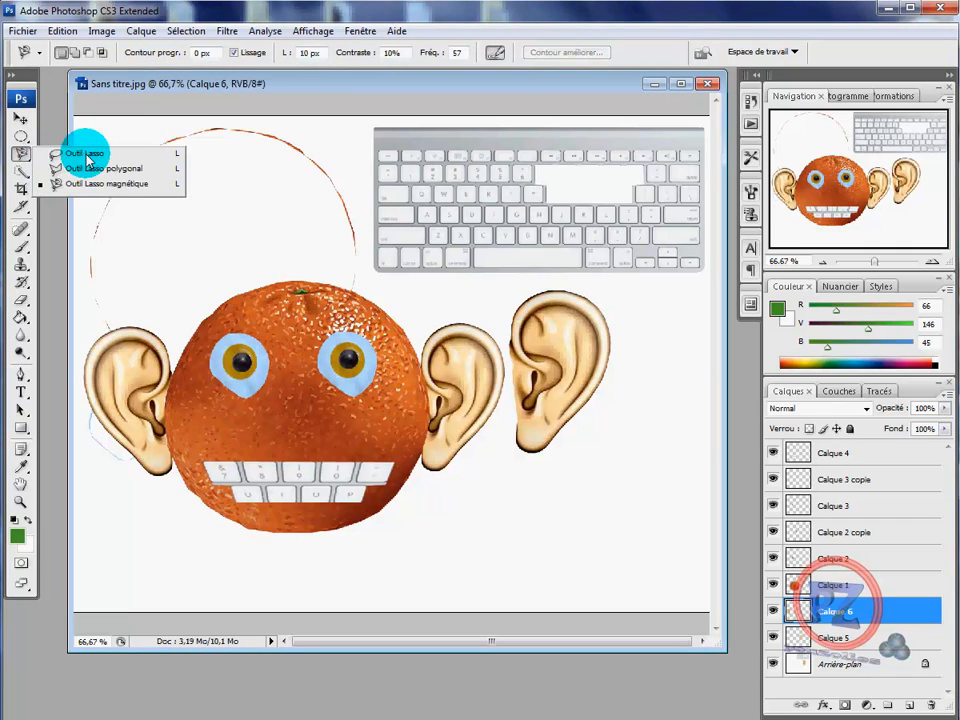
click(19, 502)
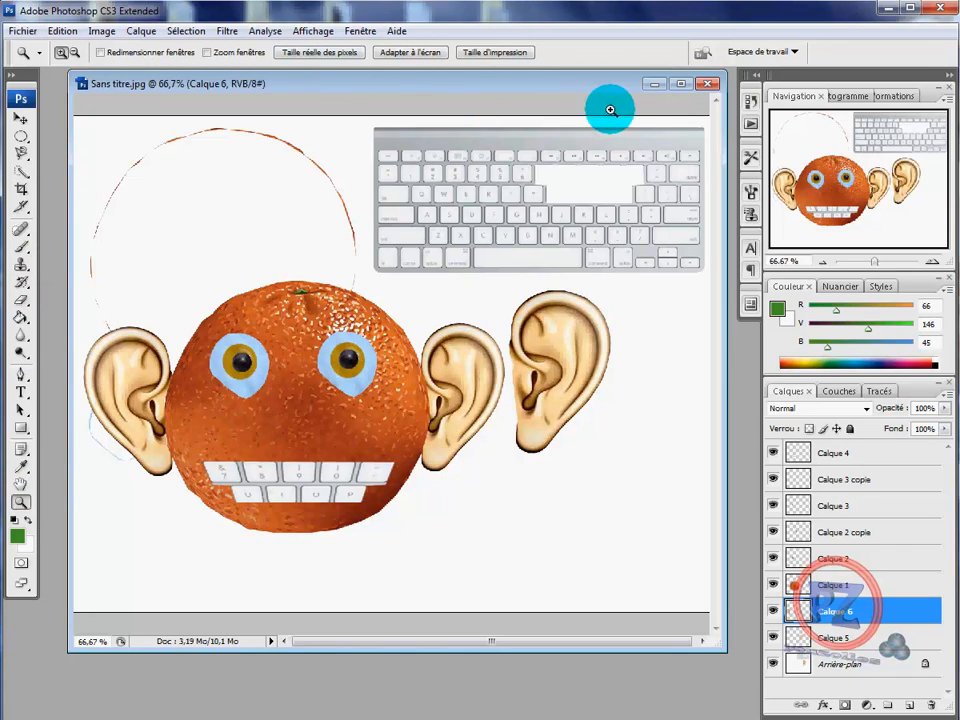
click(710, 88)
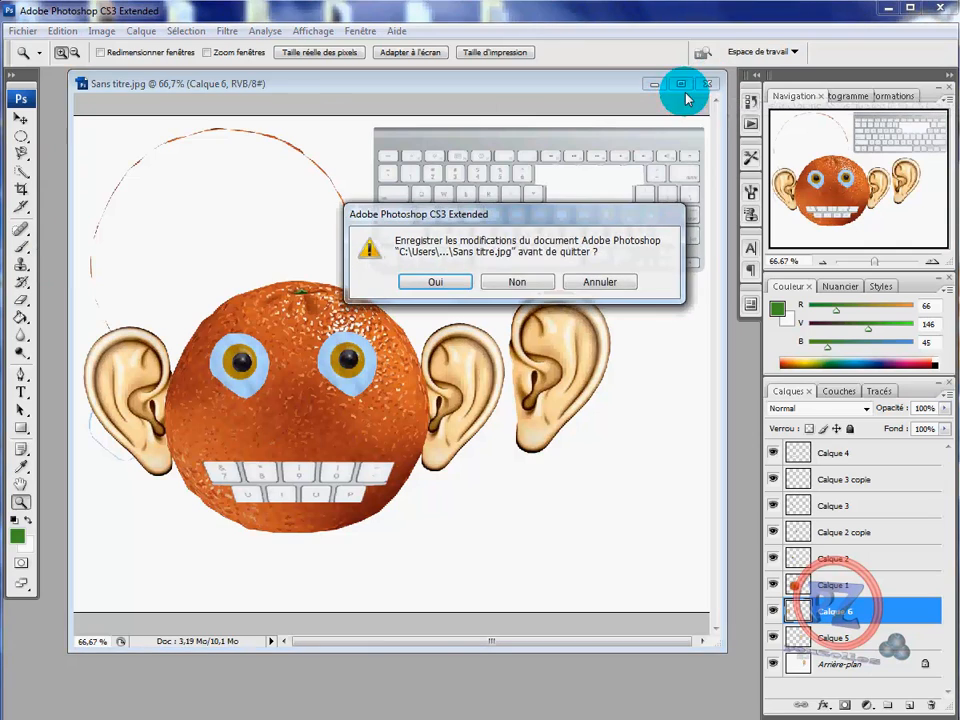
click(533, 285)
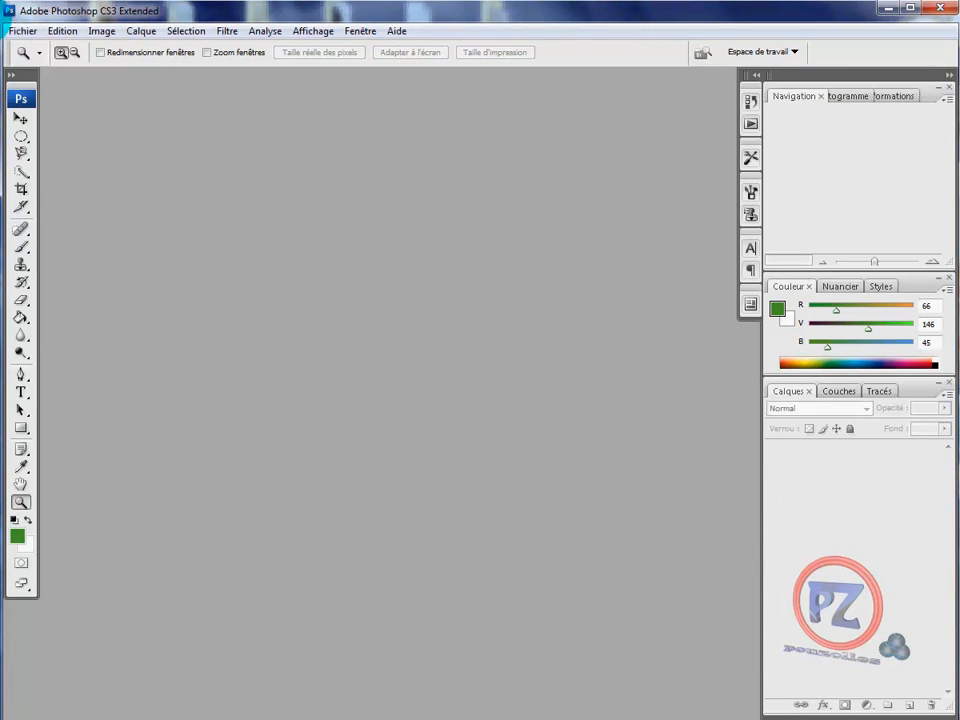
- Open the Sans titre.jpg image from the orange folder and reposition its document window in the workspace
click(24, 33)
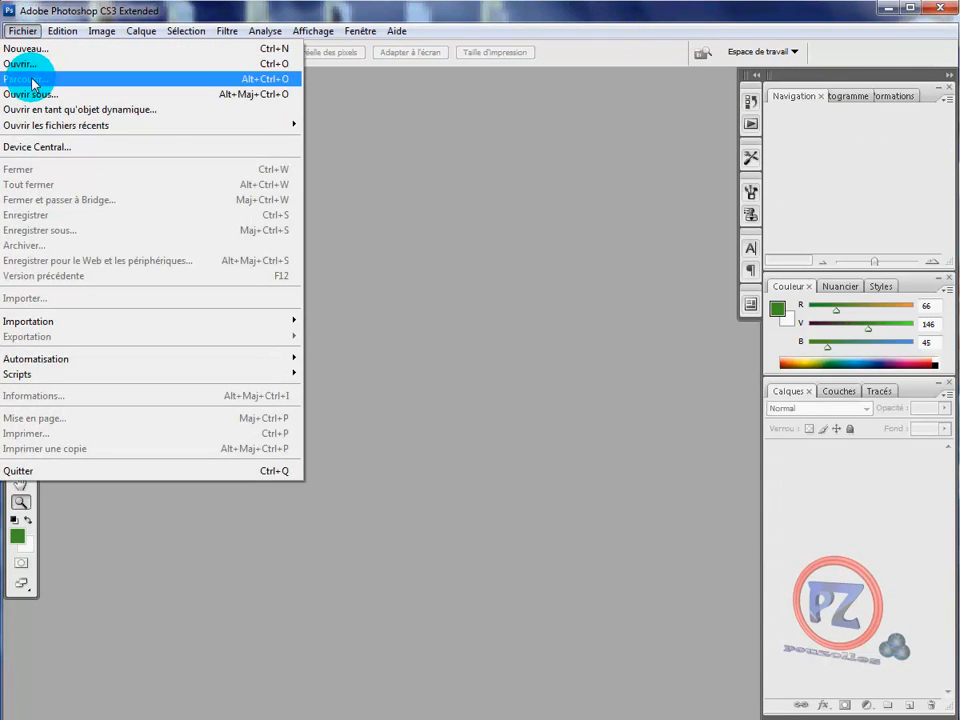
click(14, 64)
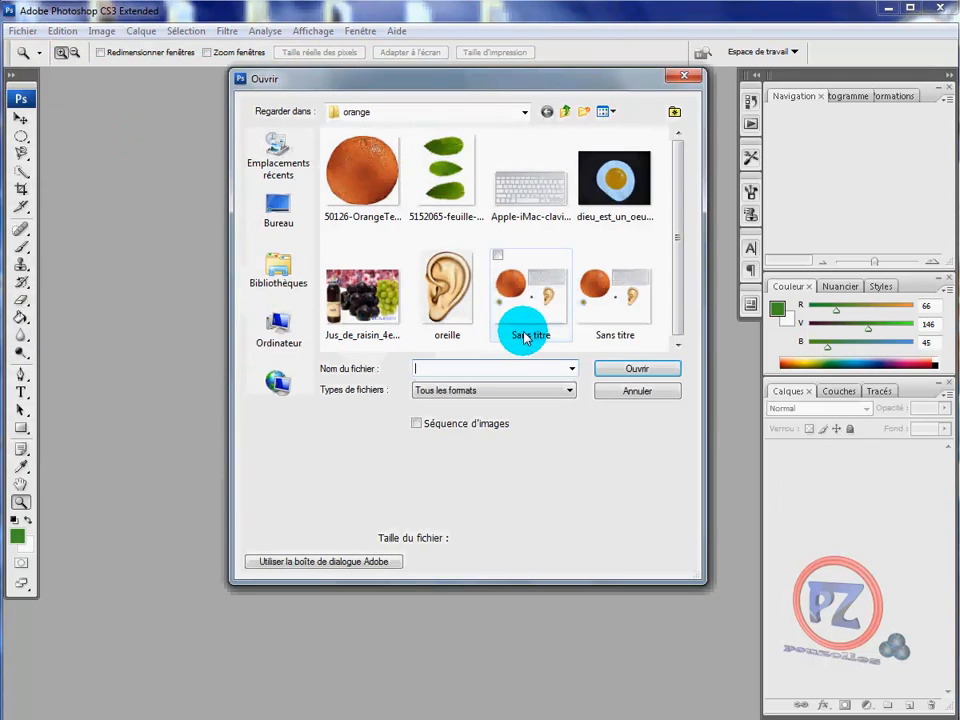
click(520, 310)
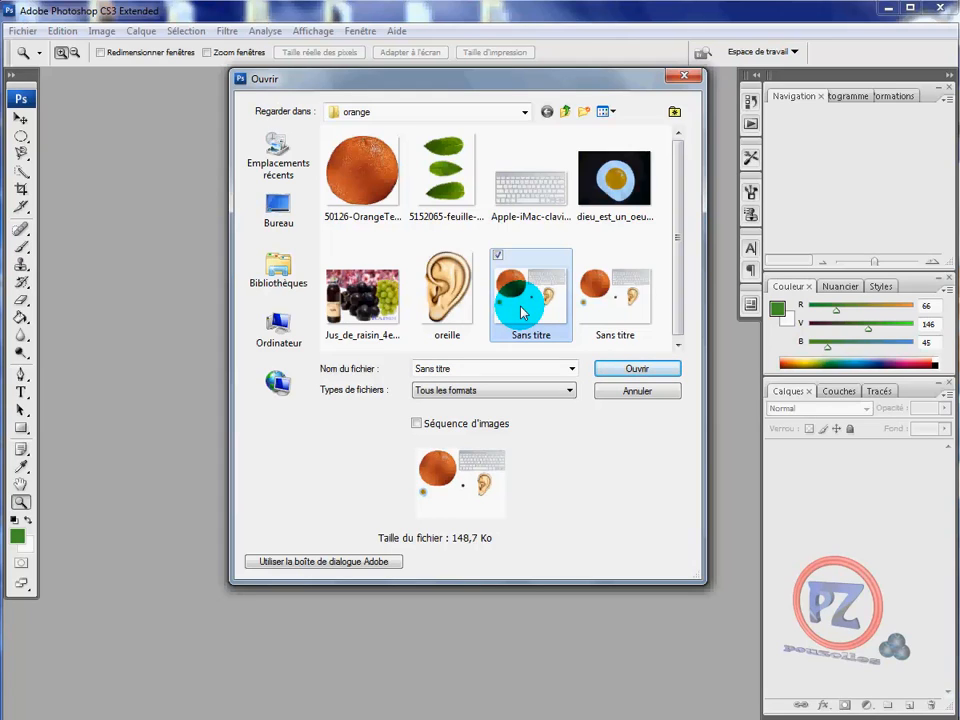
click(604, 300)
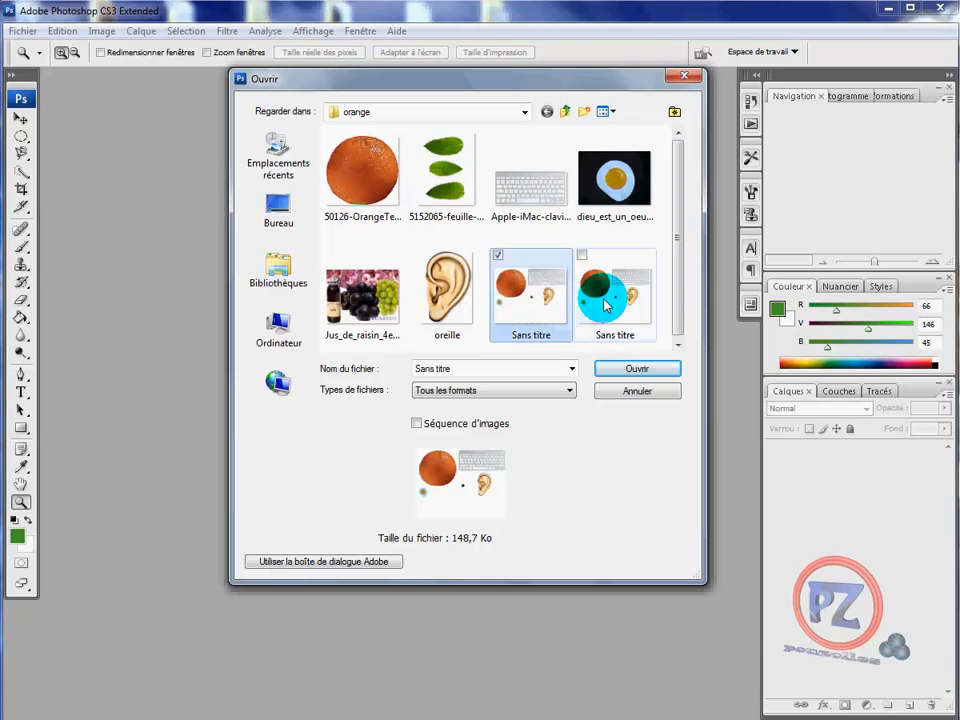
double_click(519, 292)
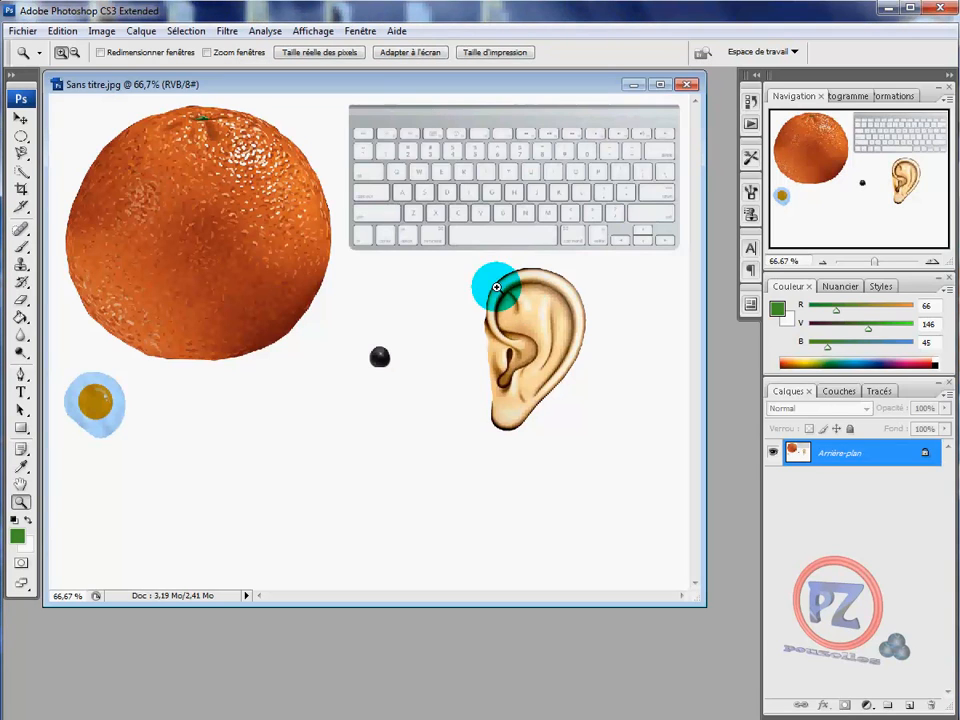
drag(366, 88, 393, 122)
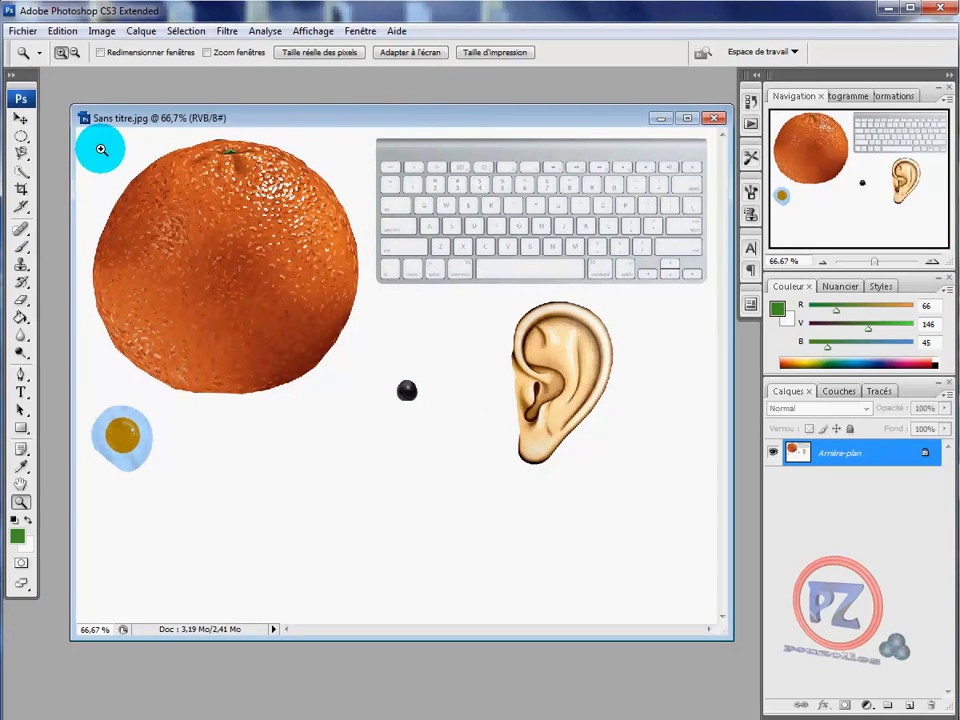
click(21, 118)
click(220, 237)
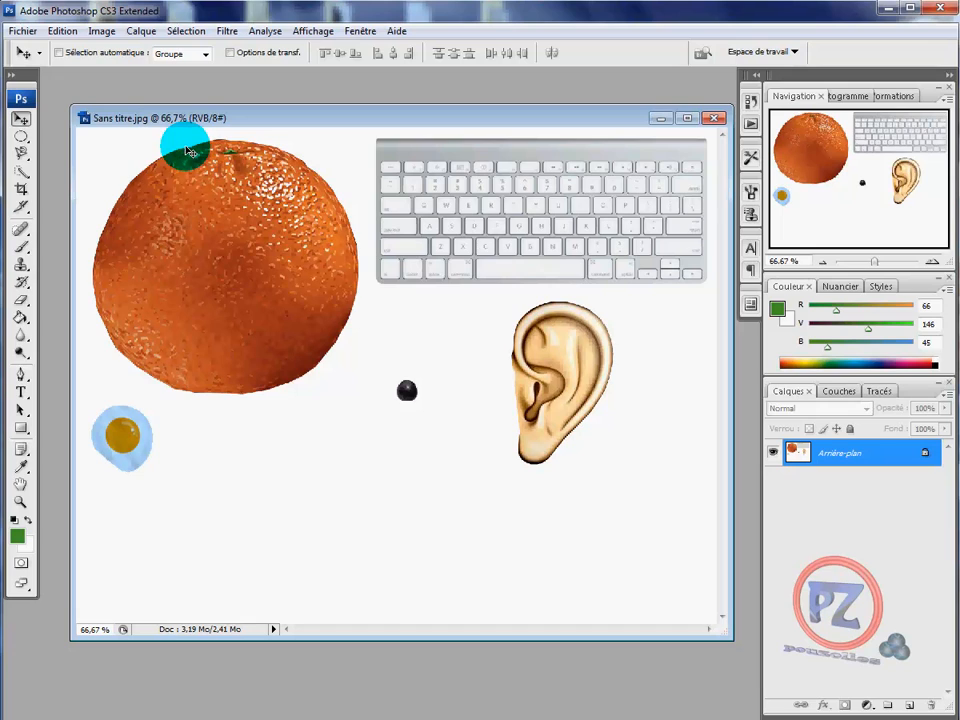
click(24, 156)
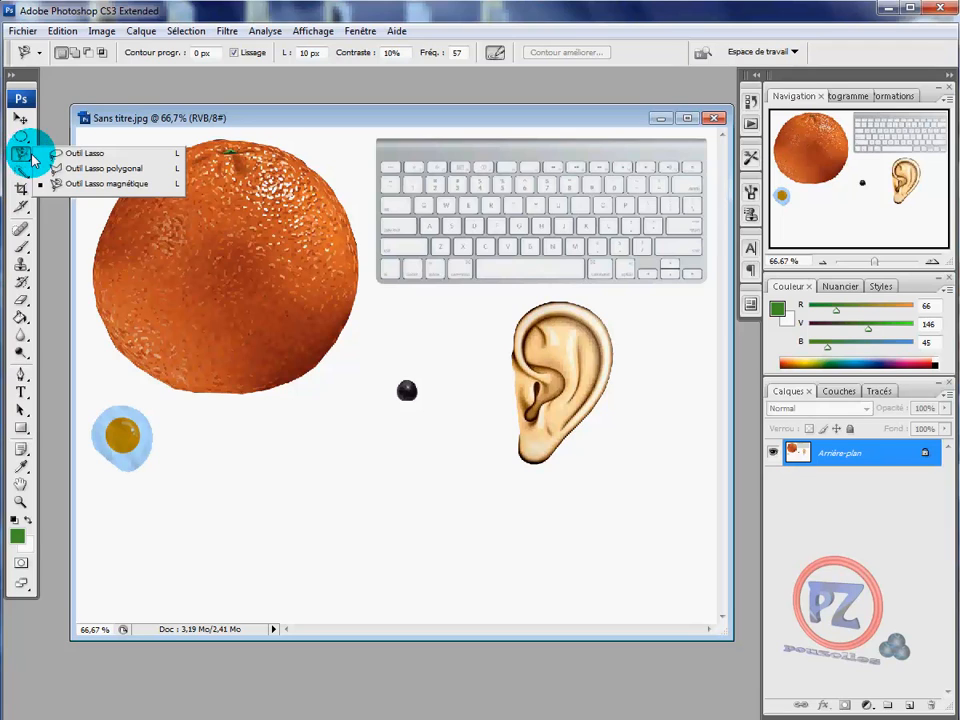
click(107, 188)
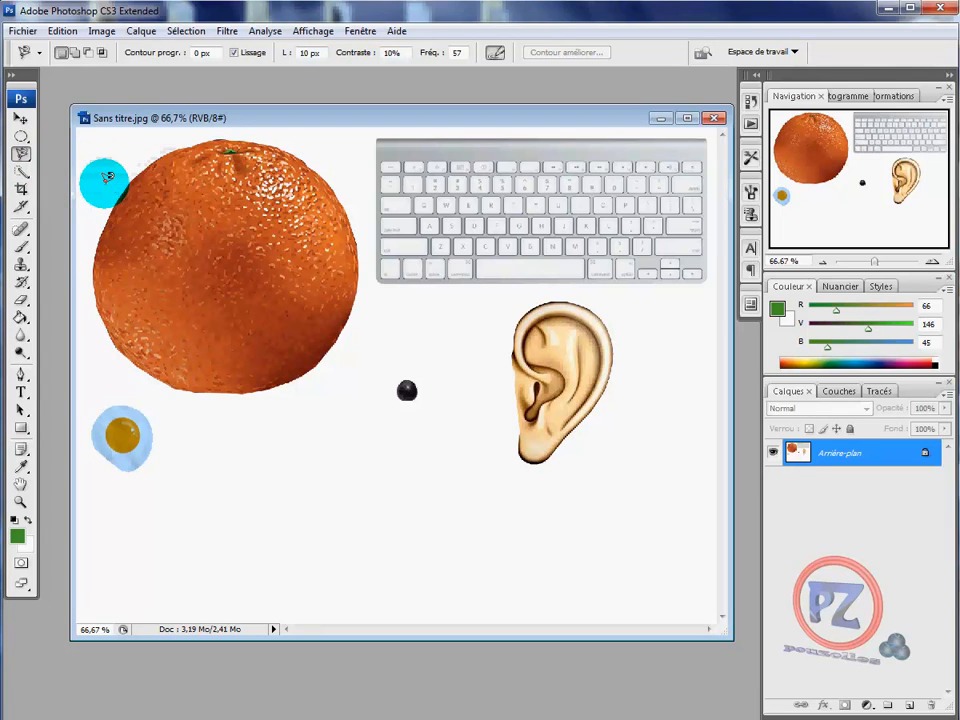
- Select the whole orange by tracing its outline with the Magnetic Lasso tool
click(20, 500)
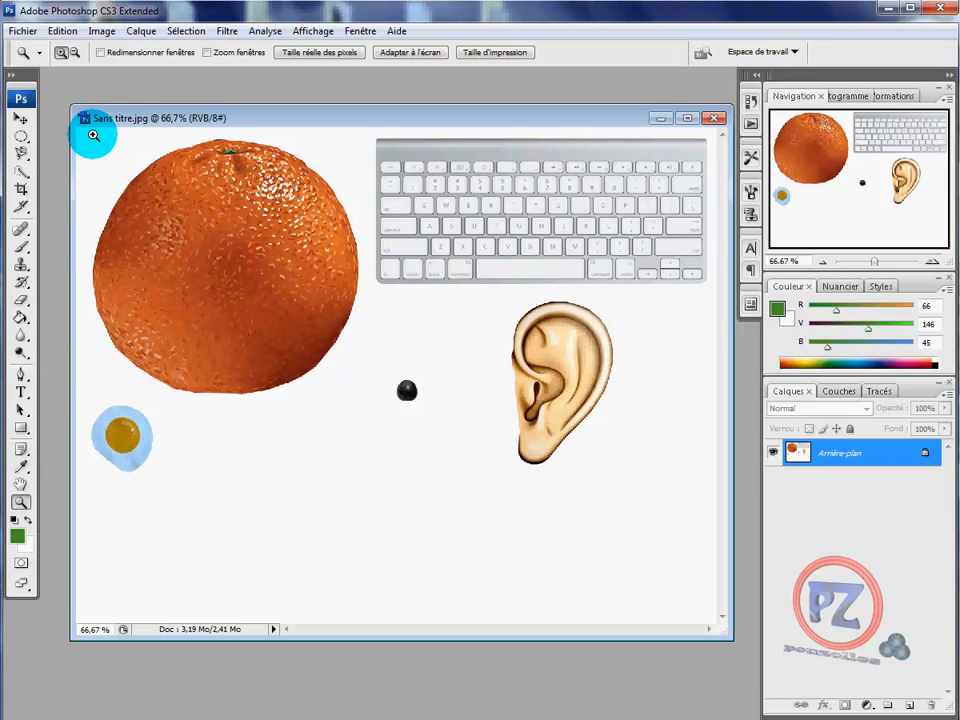
drag(93, 133, 370, 416)
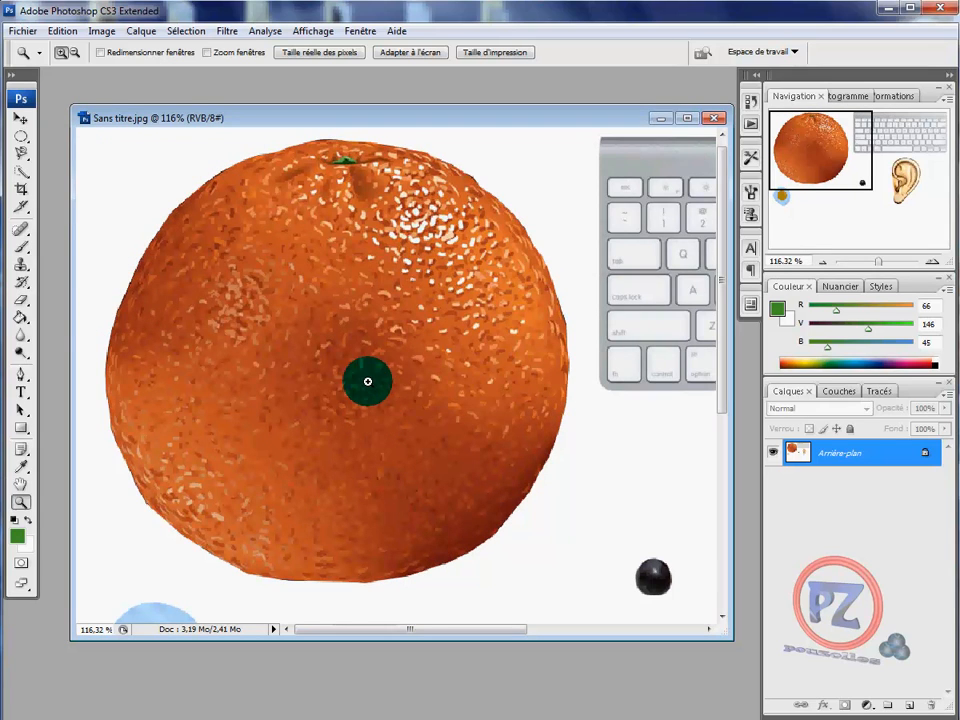
click(22, 157)
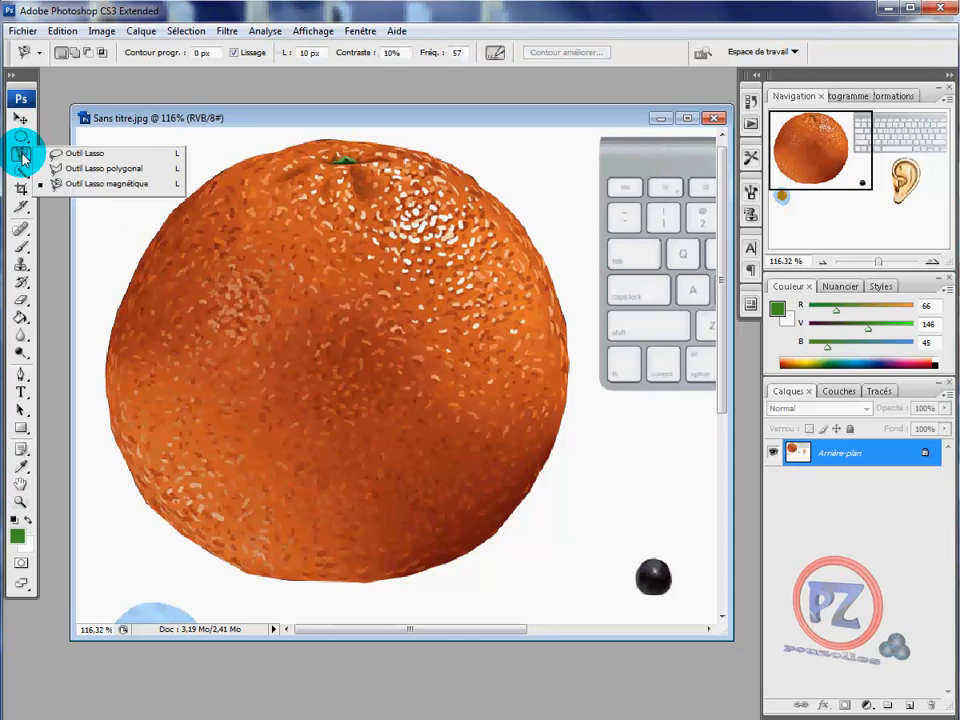
click(108, 185)
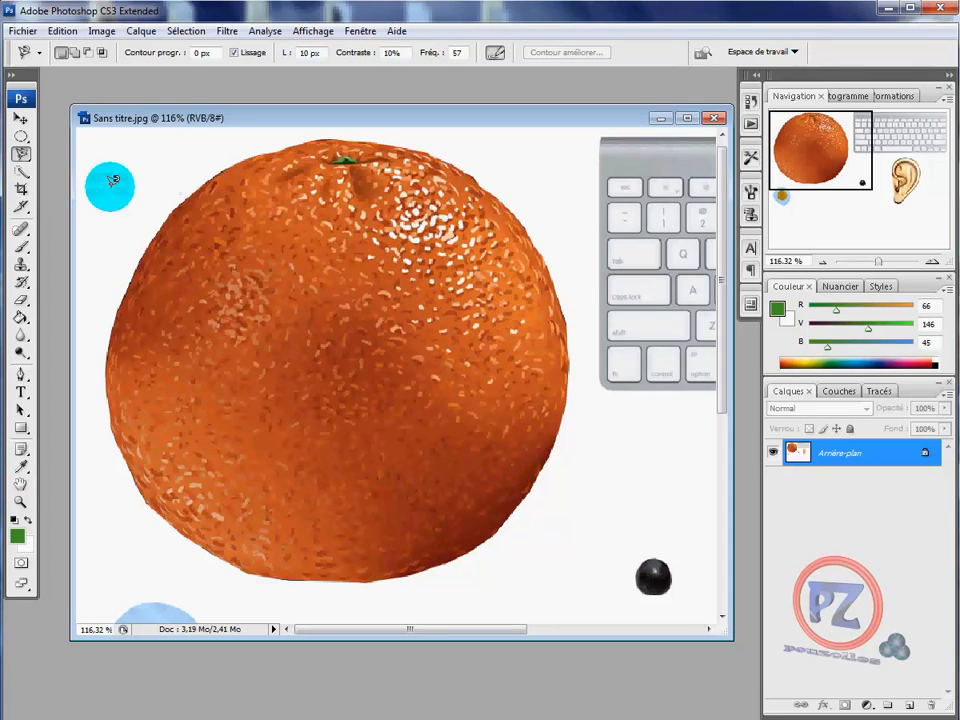
click(260, 152)
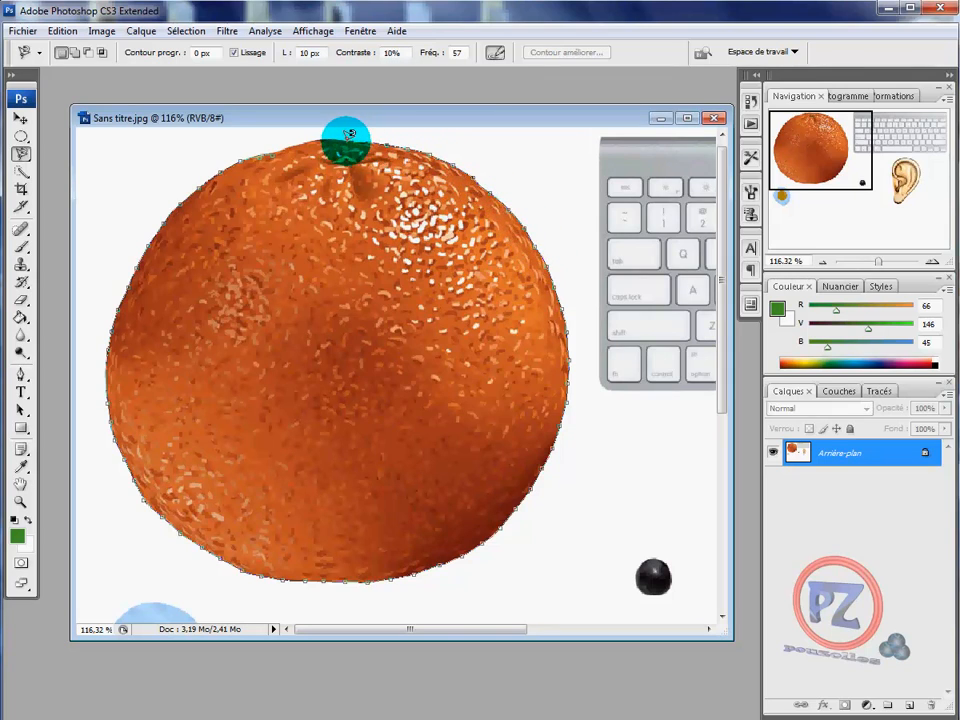
click(273, 150)
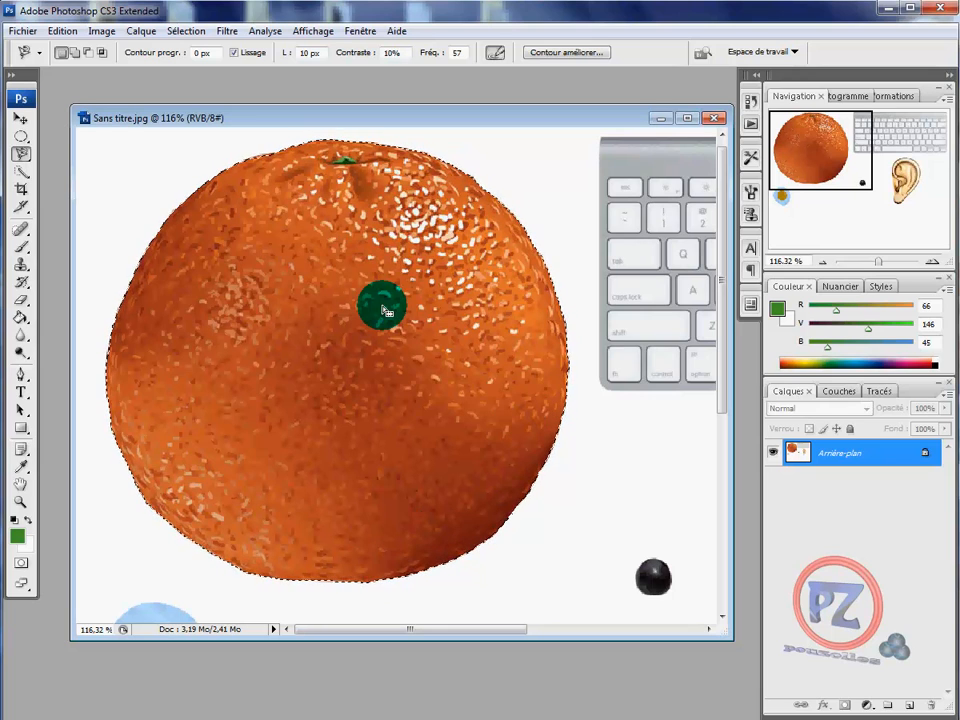
- Cut the selected orange out of the background layer
click(18, 120)
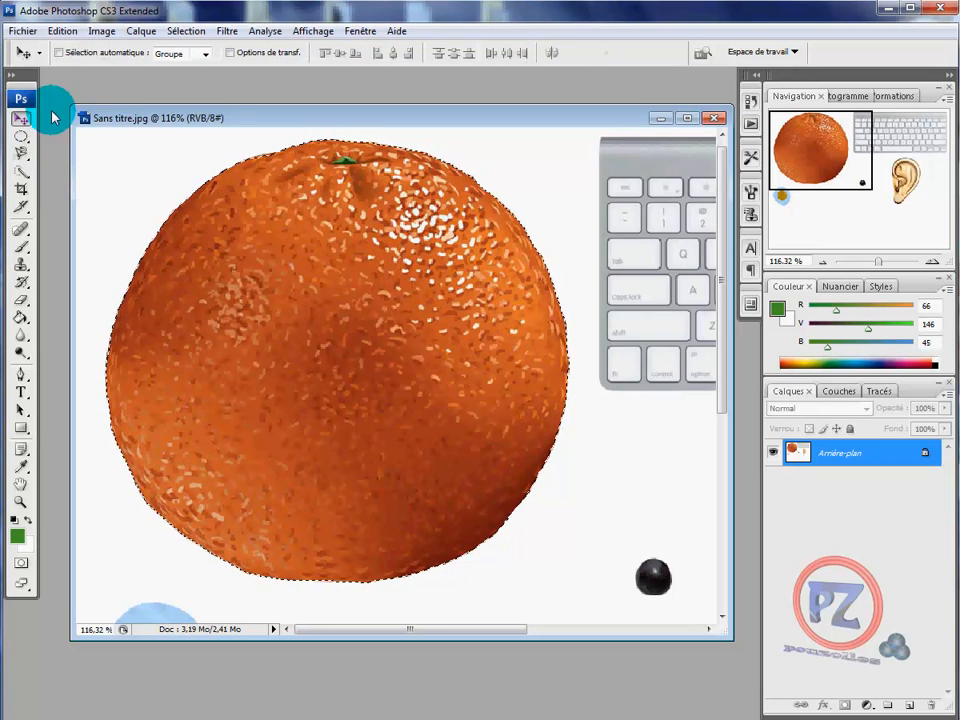
click(64, 31)
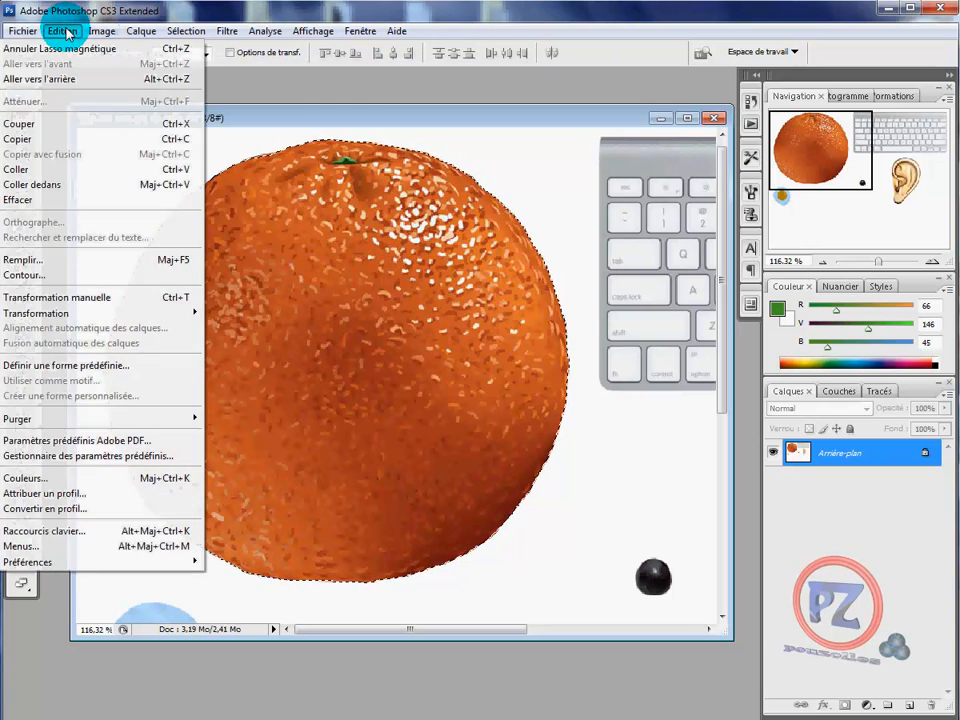
click(40, 124)
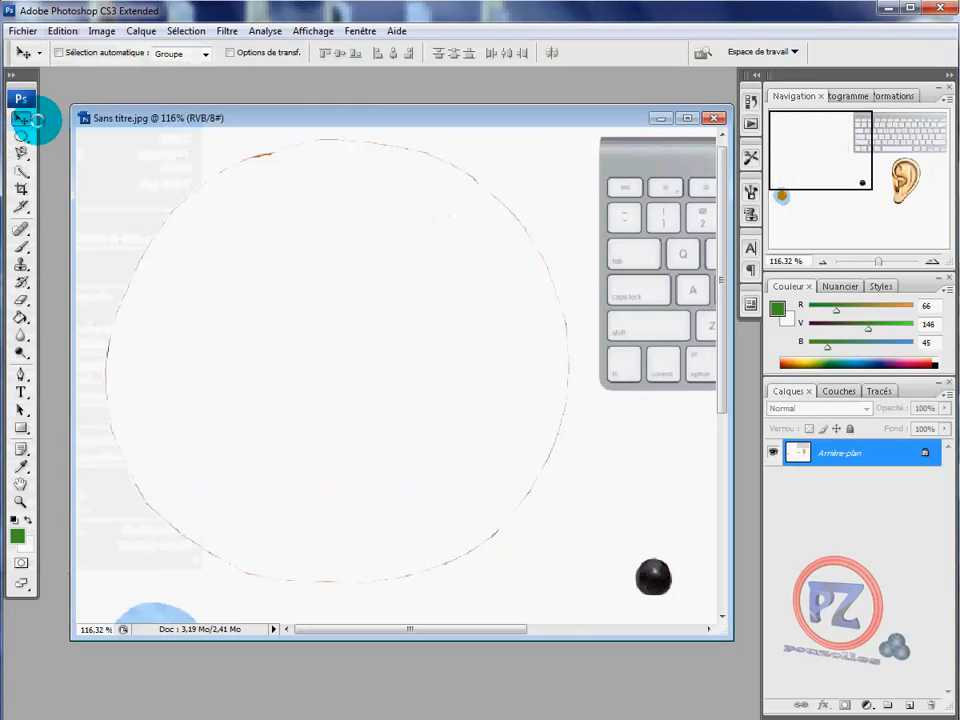
- Paste the orange onto its own layer and move it down between the fried egg and the ear
click(824, 264)
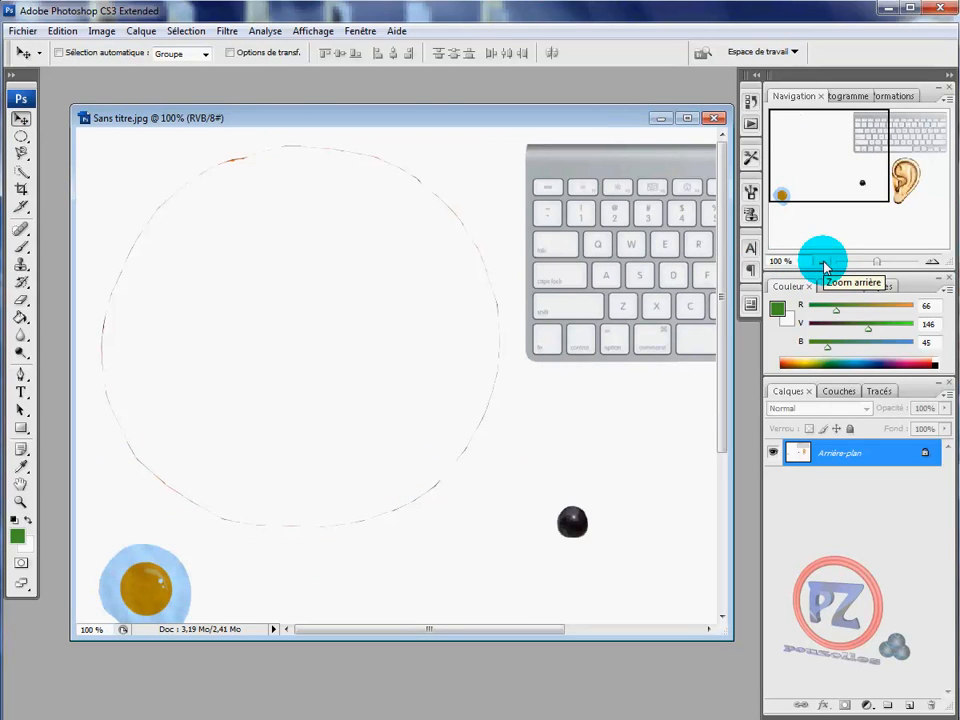
click(824, 264)
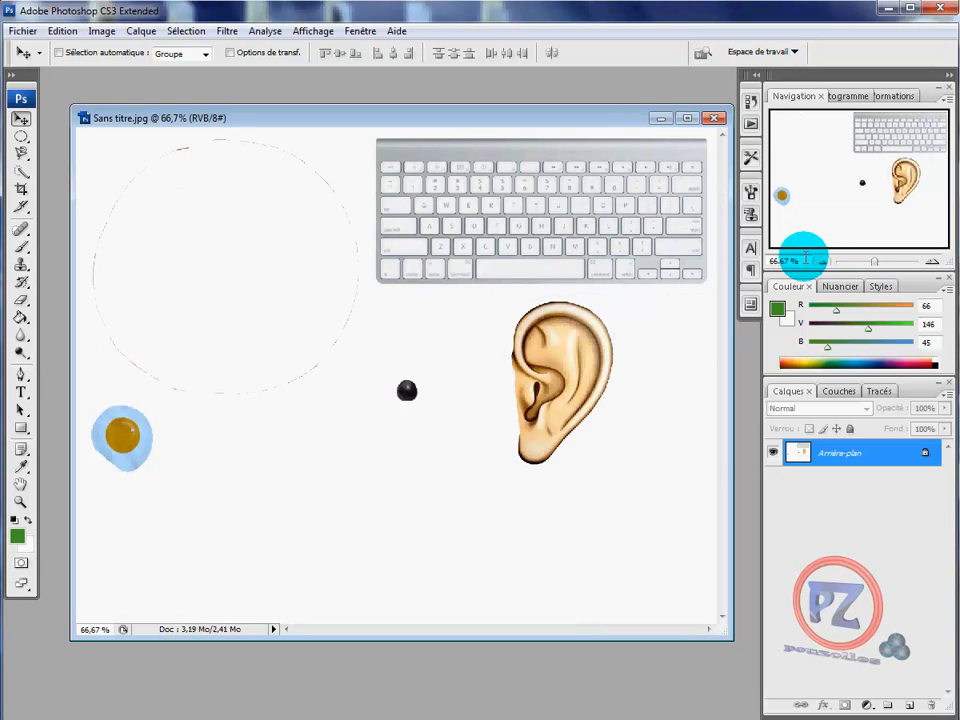
click(62, 33)
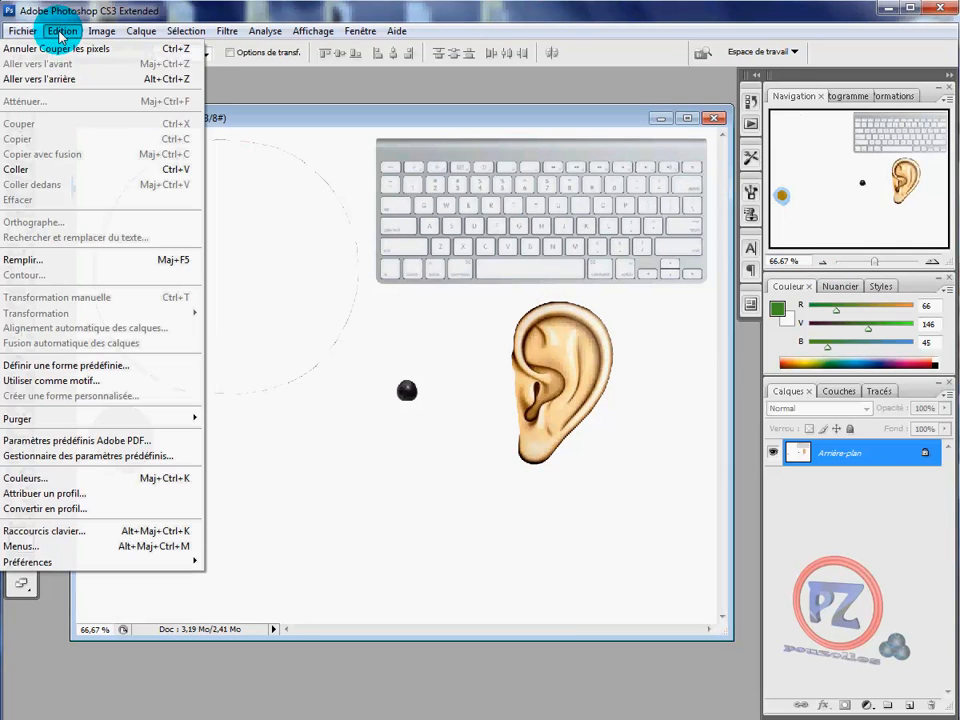
click(31, 164)
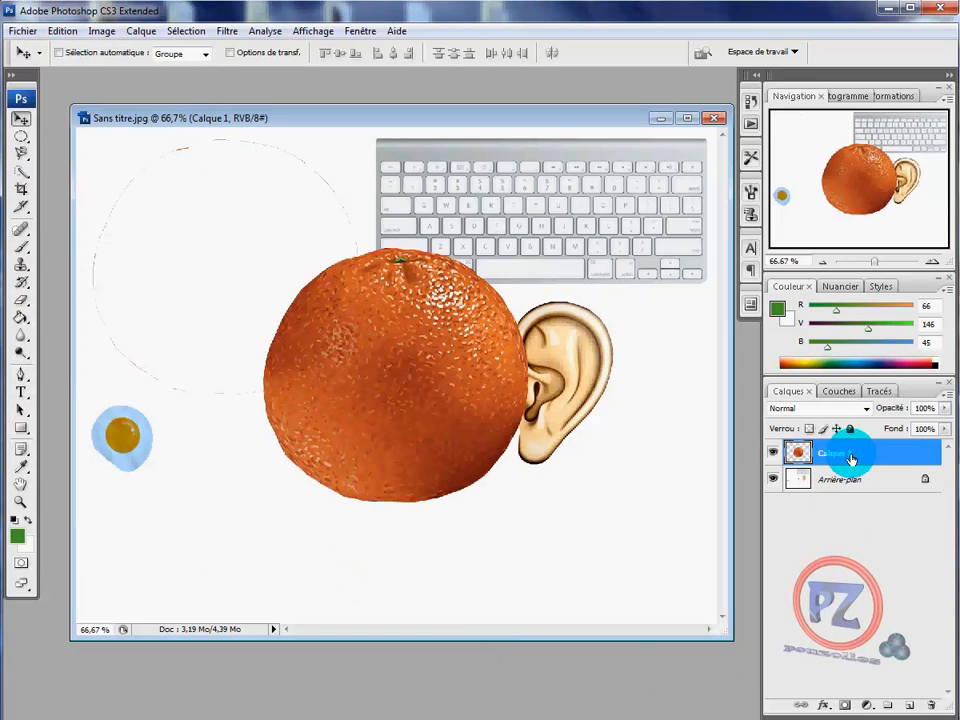
drag(416, 365, 384, 410)
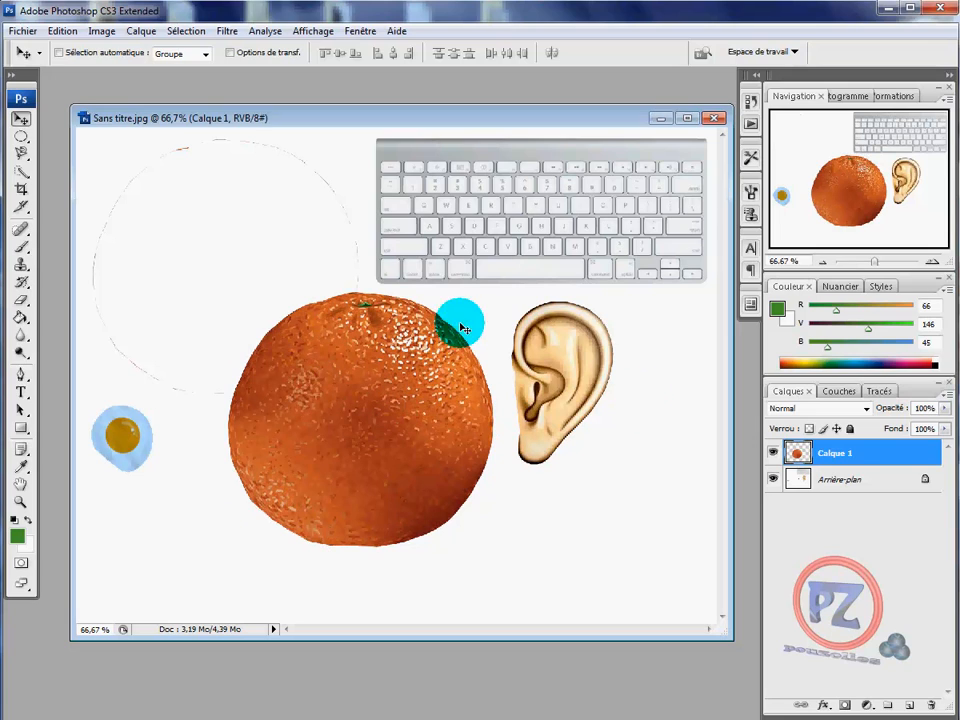
drag(306, 343, 142, 434)
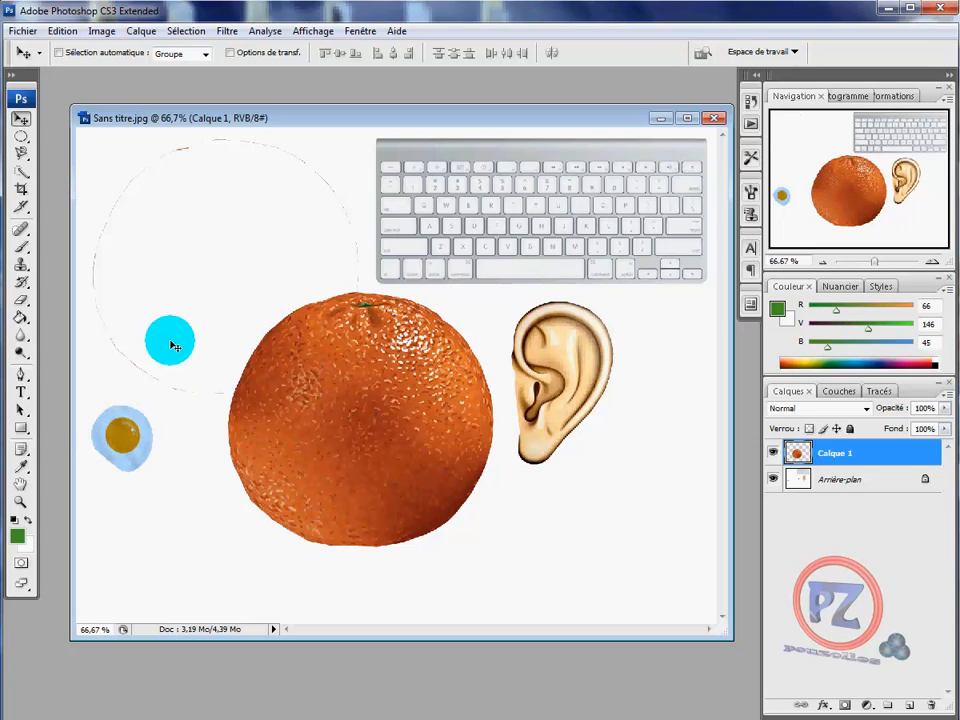
- Select the fried egg by tracing the outer edge of its white with the Magnetic Lasso tool
click(21, 156)
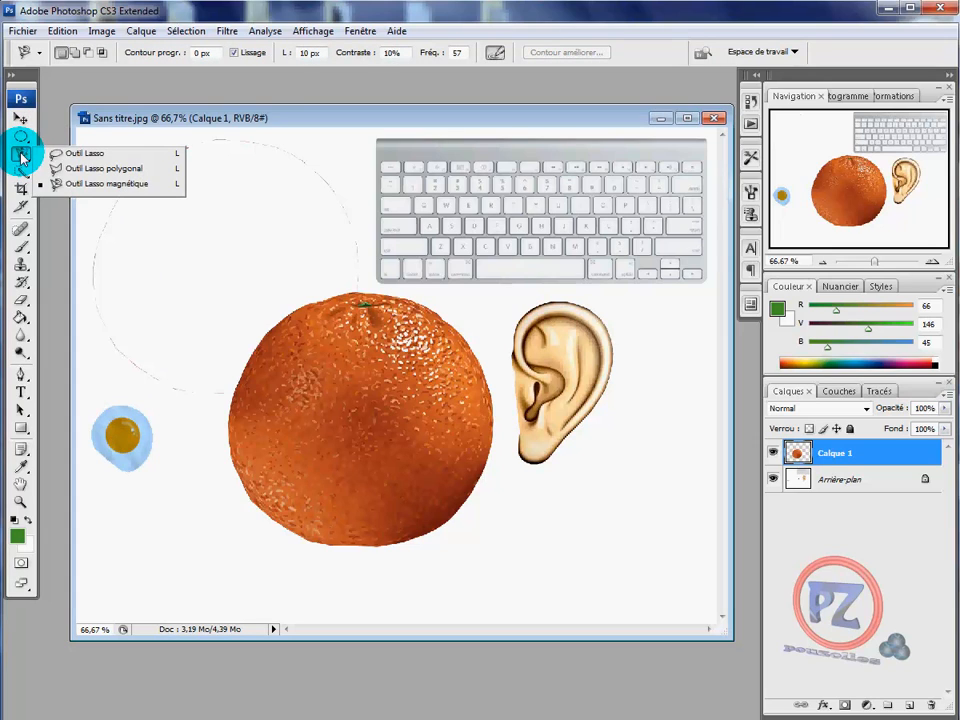
click(82, 184)
click(24, 502)
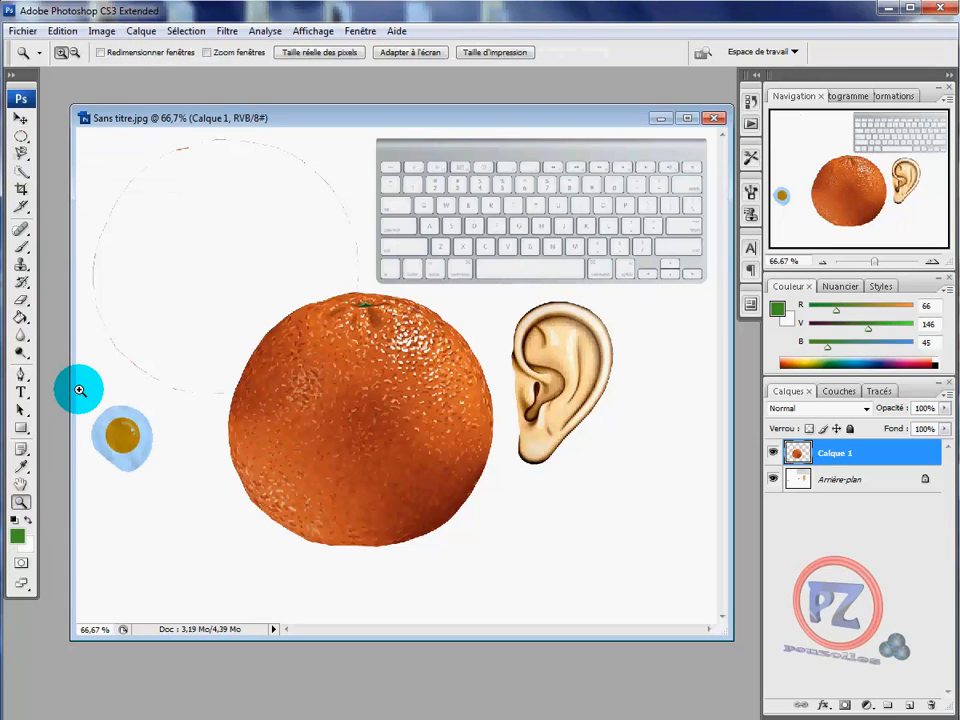
drag(82, 389, 186, 493)
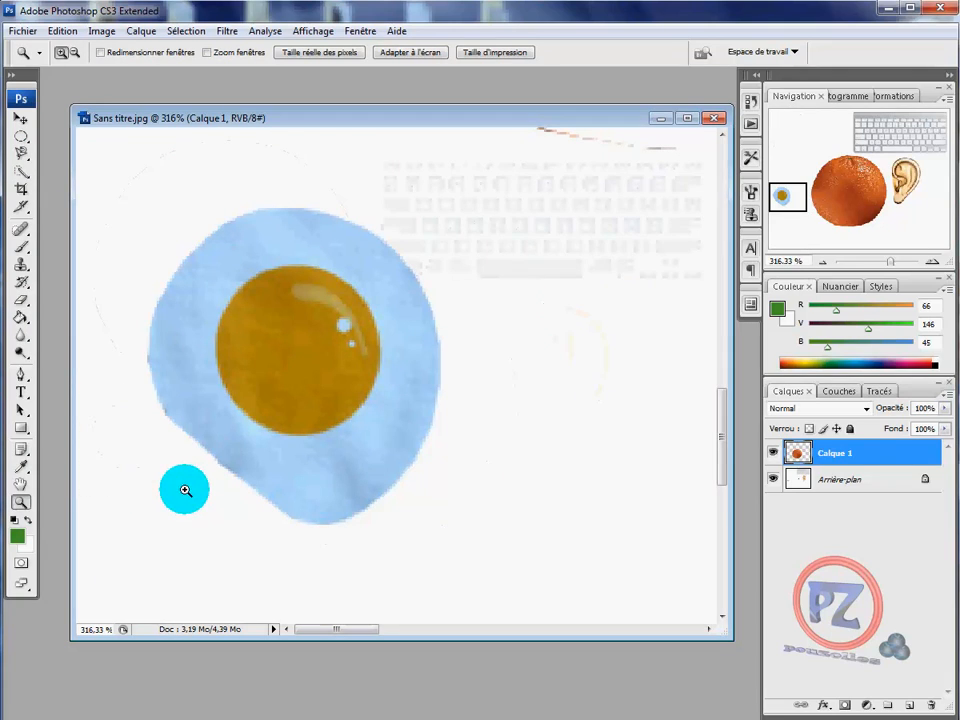
click(21, 154)
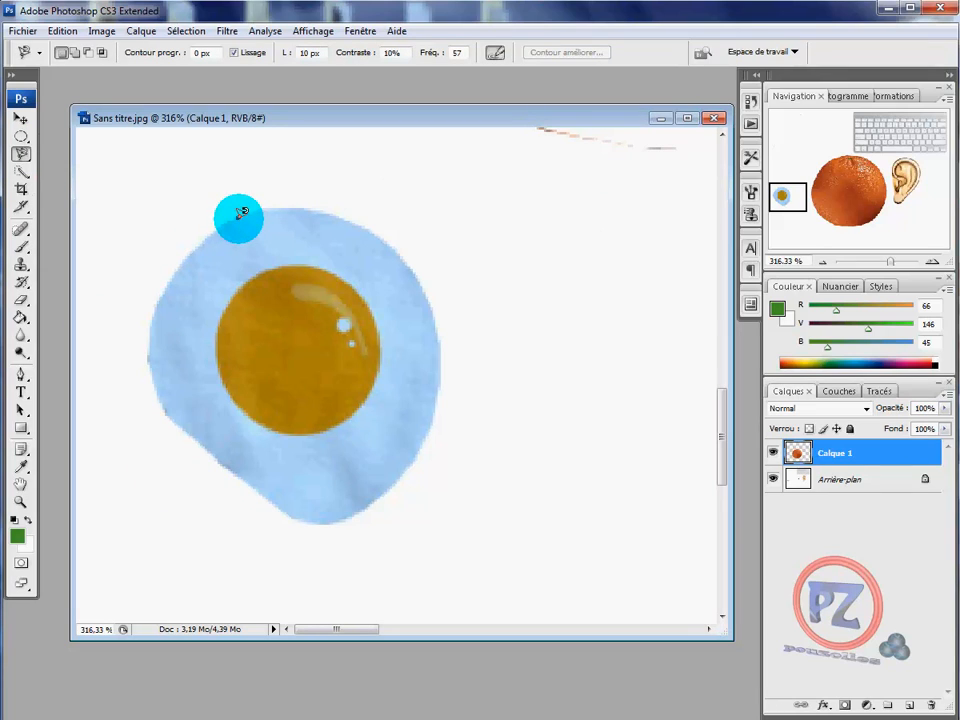
click(238, 216)
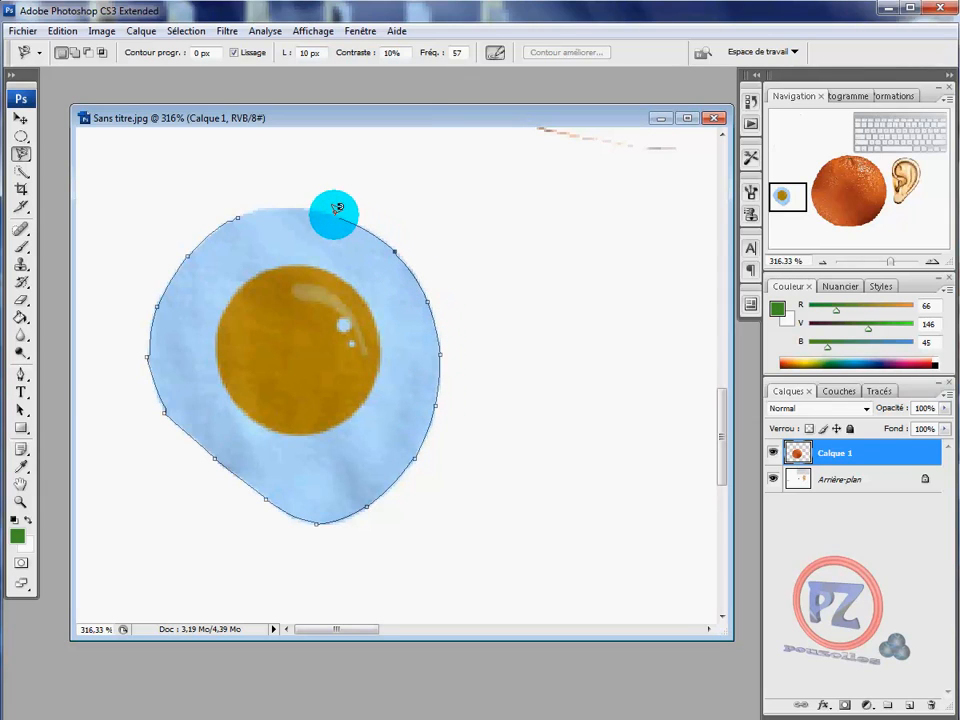
click(240, 212)
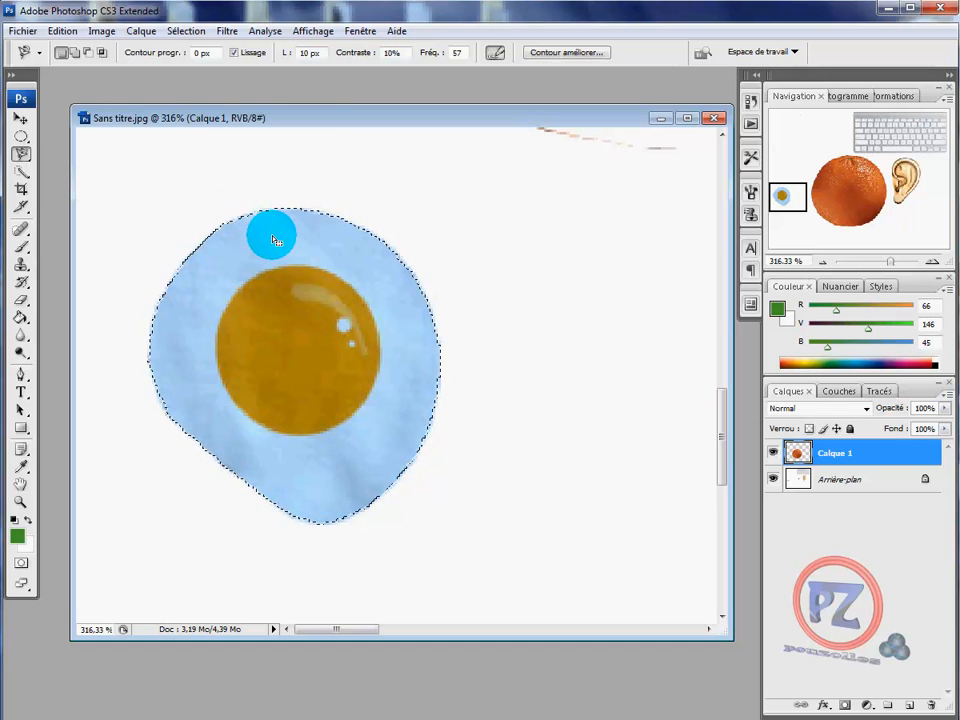
click(20, 119)
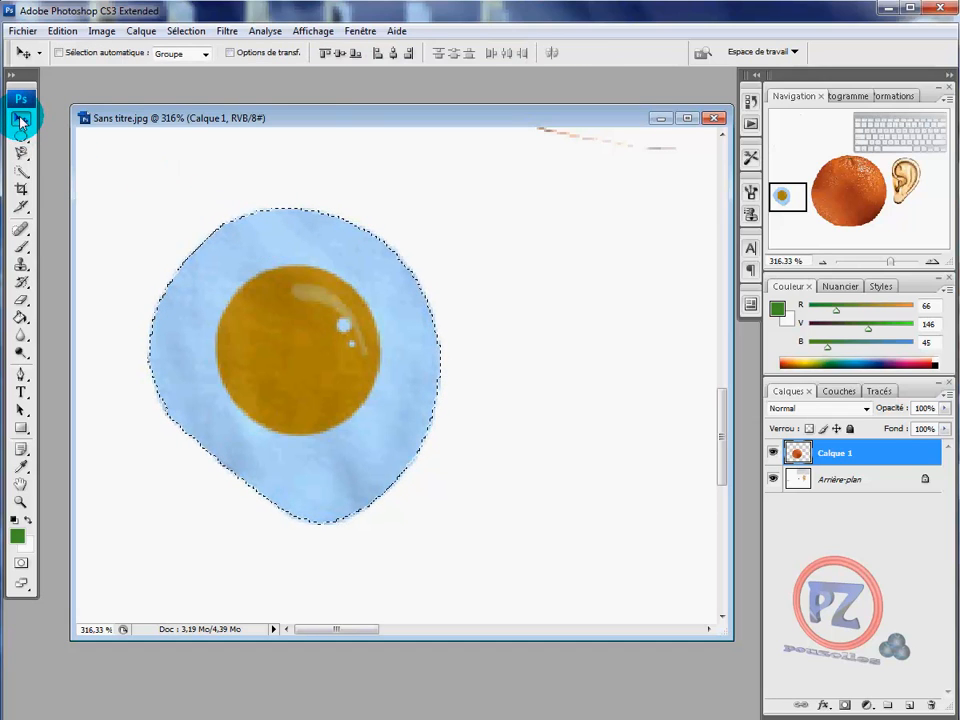
- Cut the selected fried egg out of the background layer and paste it onto its own layer
click(849, 480)
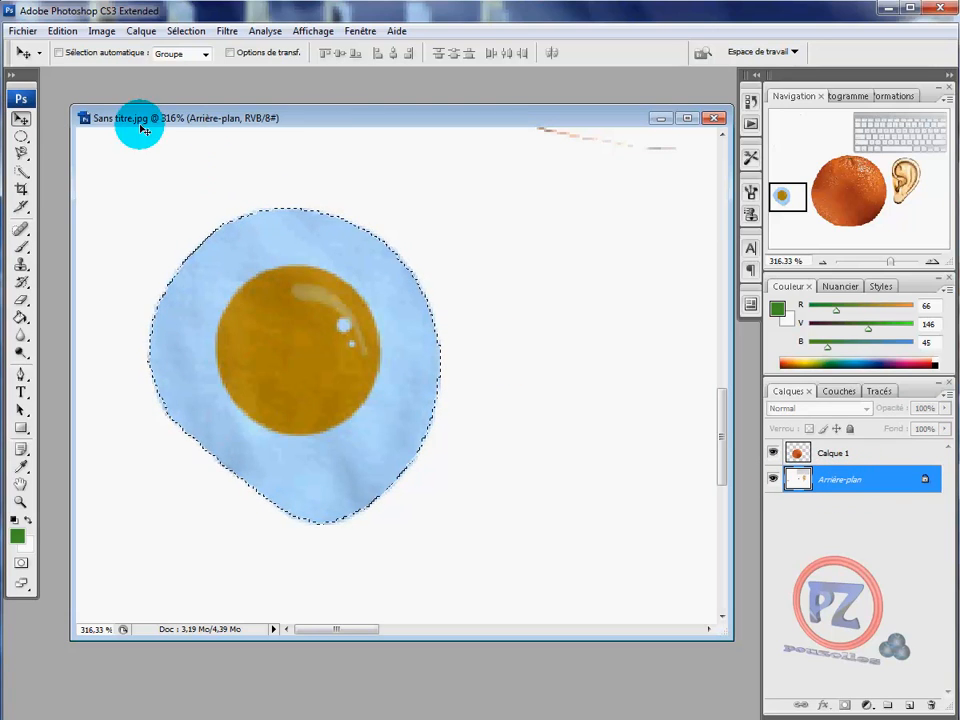
click(62, 31)
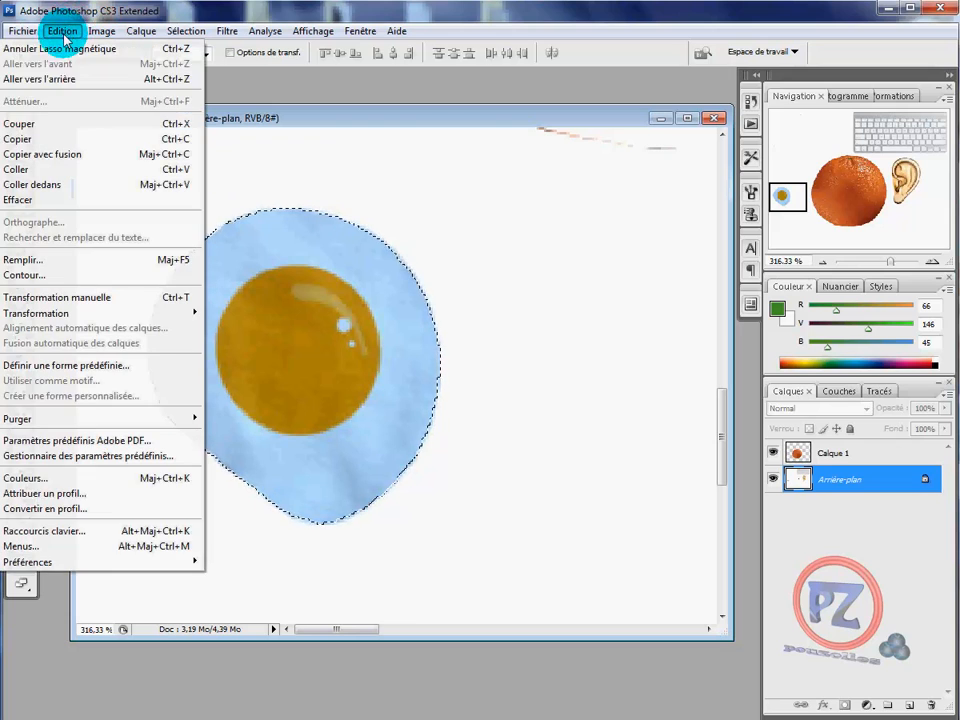
click(25, 126)
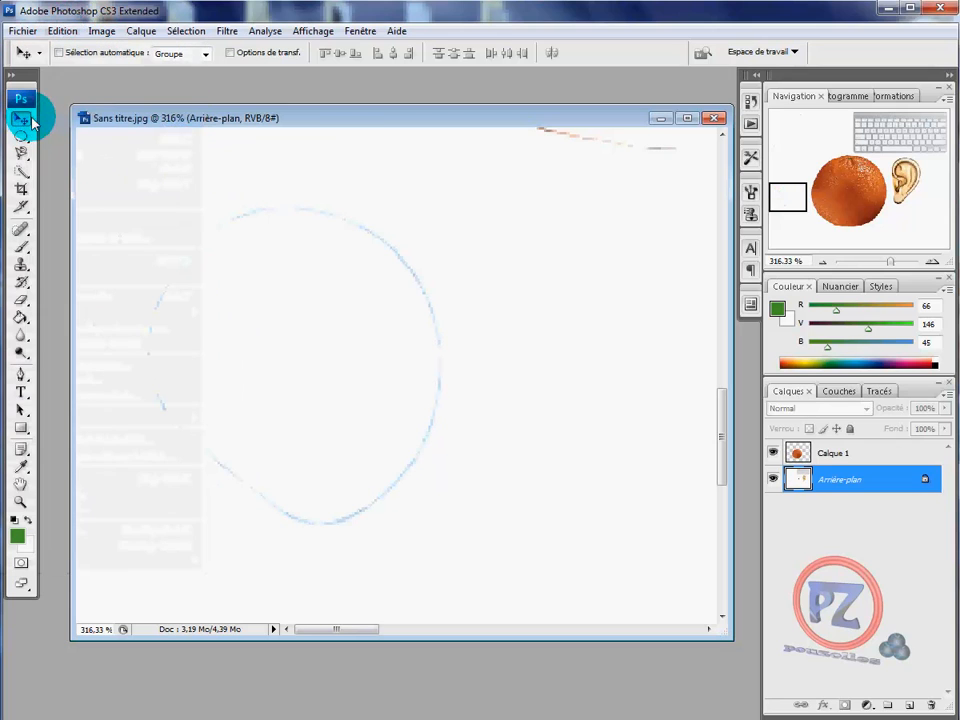
click(62, 31)
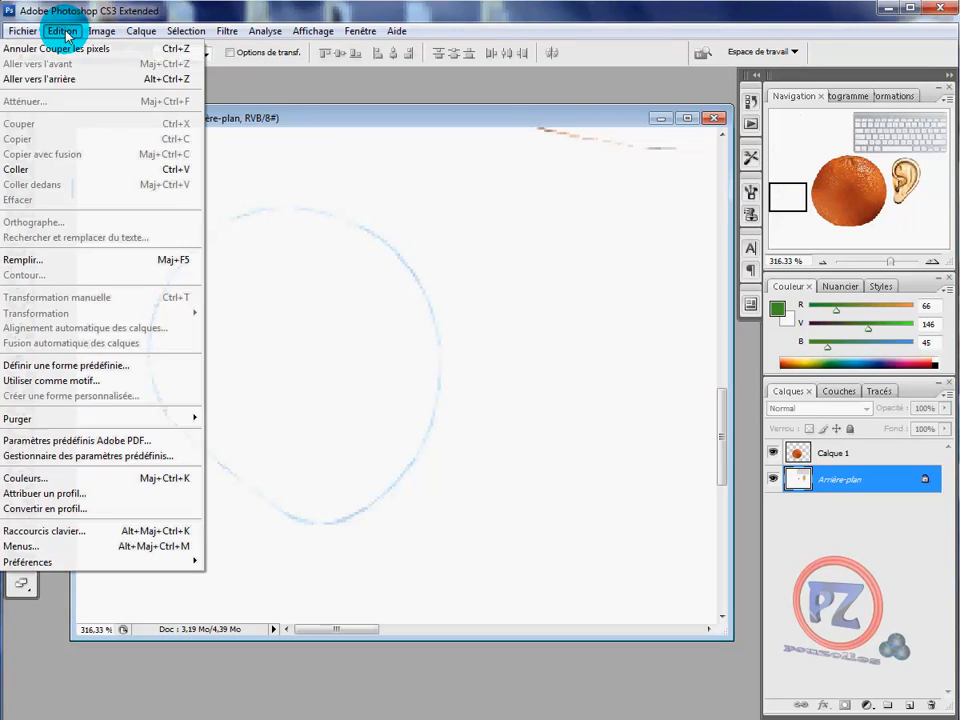
click(38, 175)
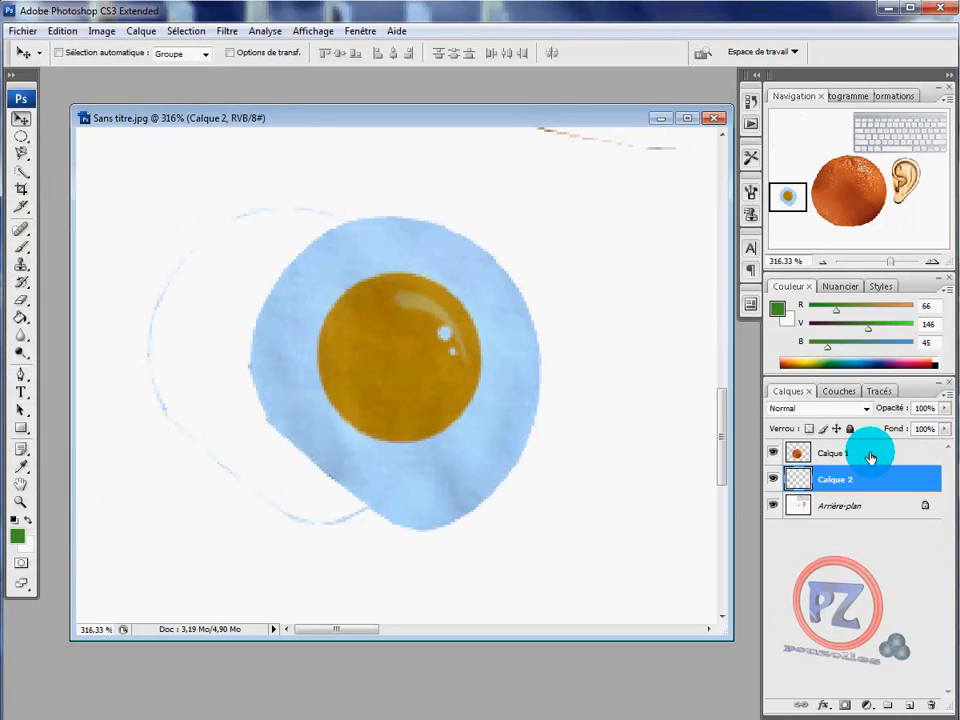
- Raise the egg's layer above the orange's layer and place the egg on the orange's upper left as an eye
drag(863, 489, 870, 443)
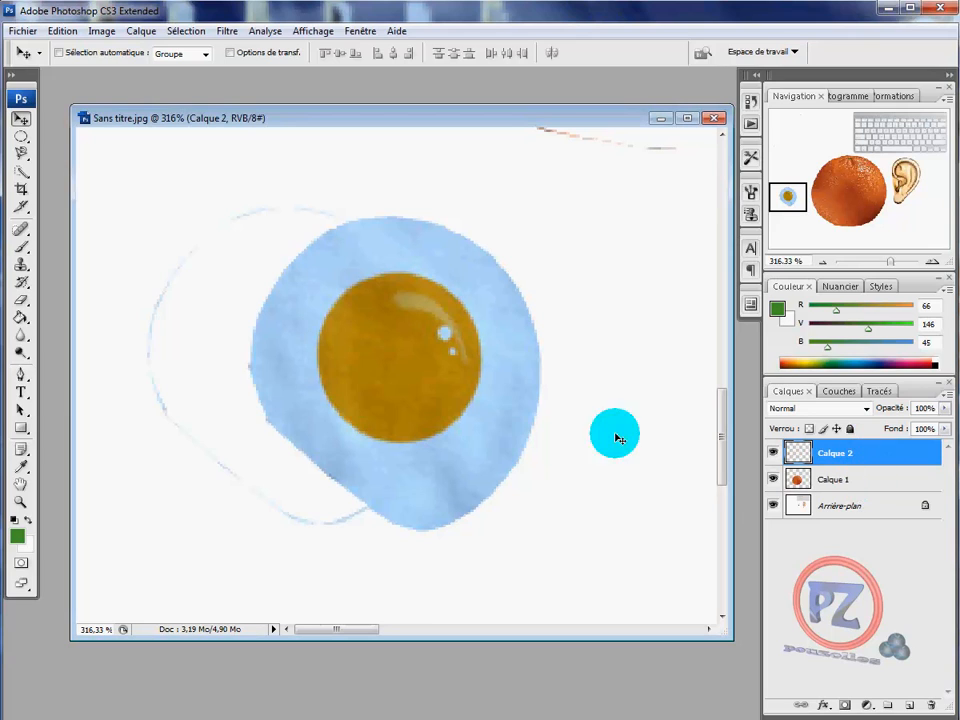
click(821, 263)
click(821, 263)
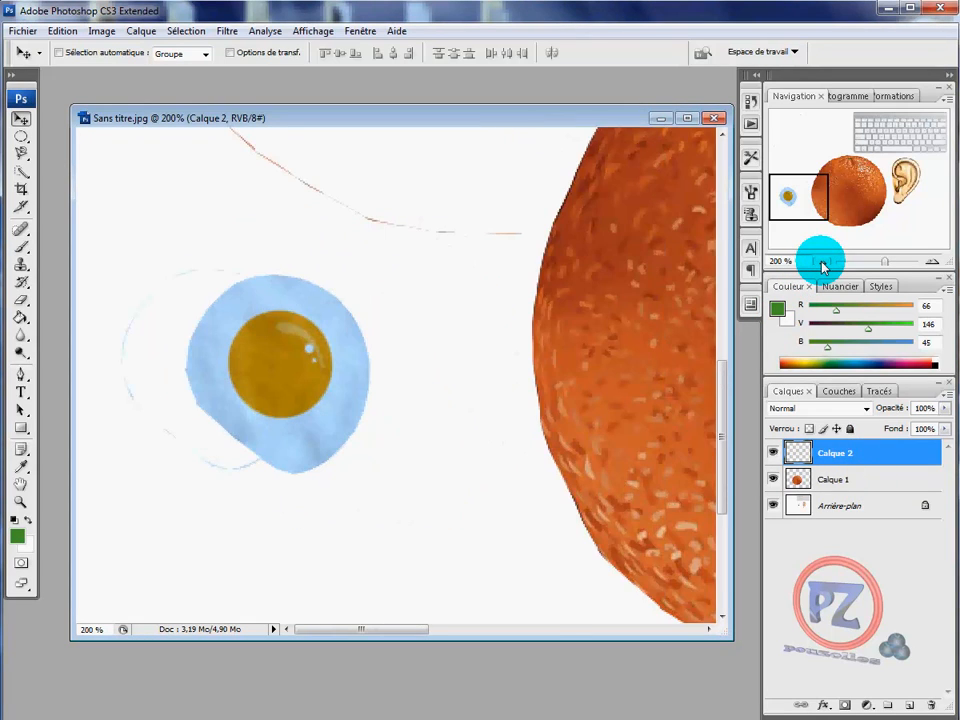
click(821, 263)
click(821, 263)
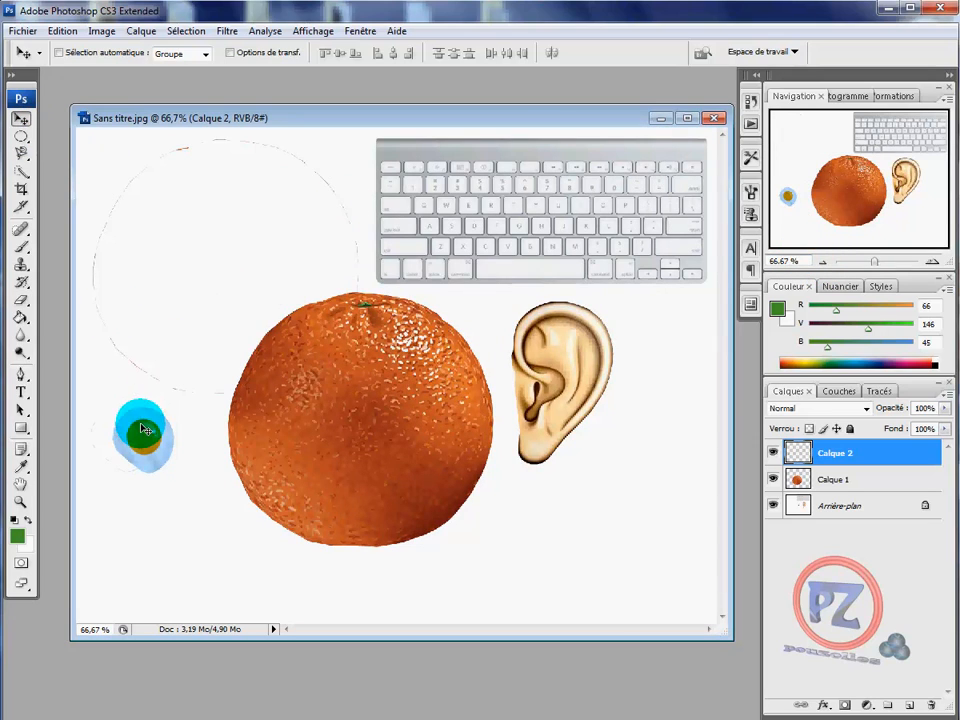
drag(147, 446, 313, 385)
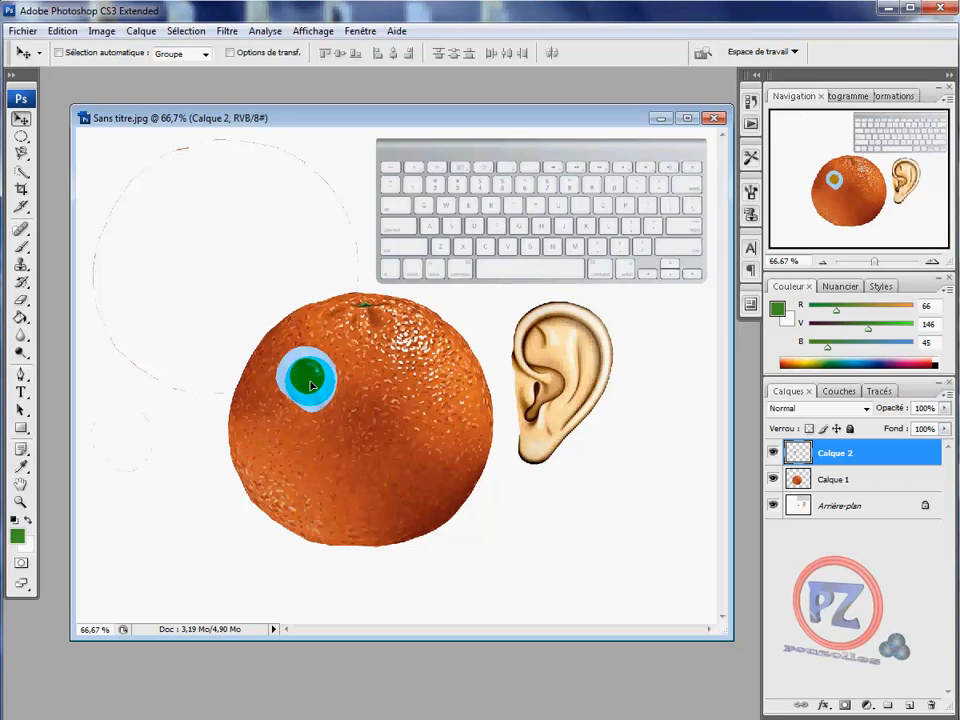
- Duplicate the egg onto the orange's upper right as the second eye and flip the copy horizontally, level with the first
drag(312, 386, 414, 383)
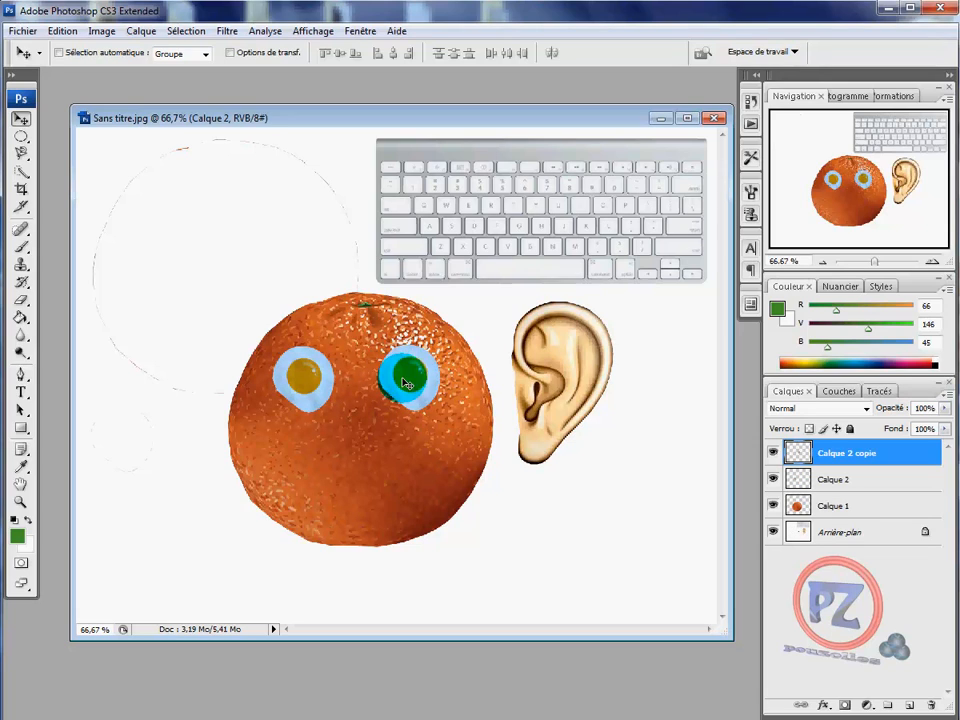
mouse_move(414, 378)
mouse_down()
mouse_move(403, 377)
mouse_move(420, 383)
mouse_move(417, 412)
mouse_move(323, 402)
mouse_move(410, 400)
mouse_up()
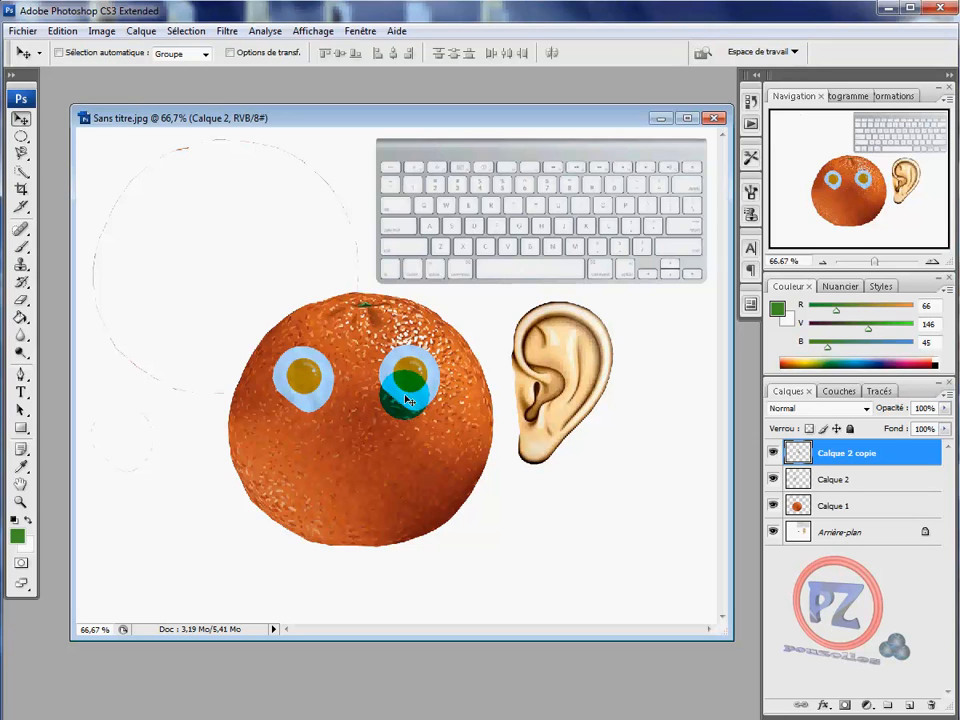
click(62, 31)
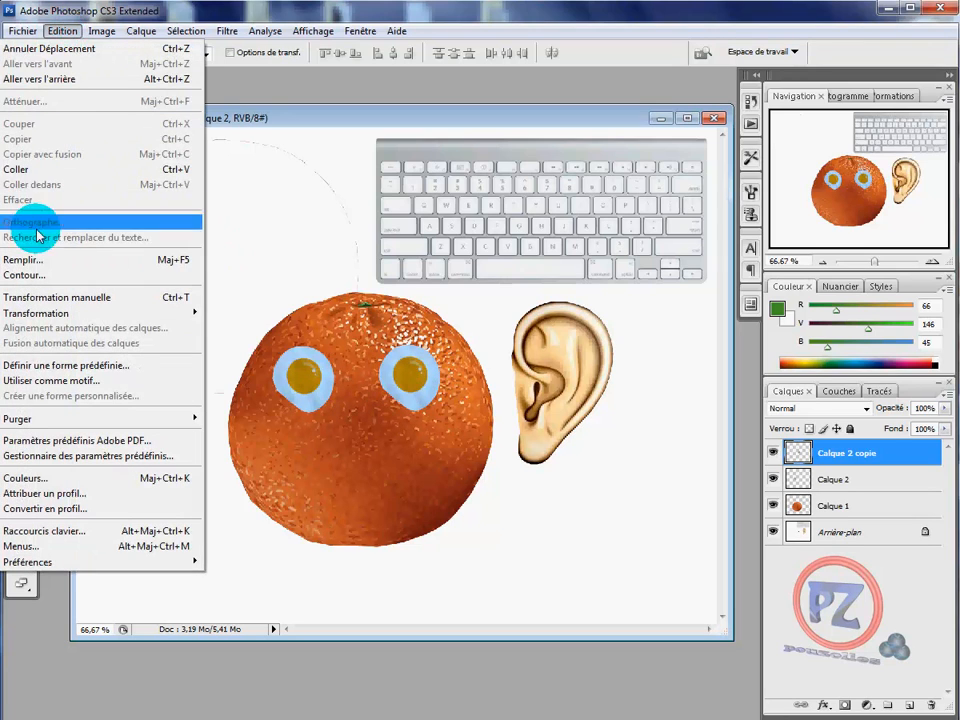
mouse_move(43, 314)
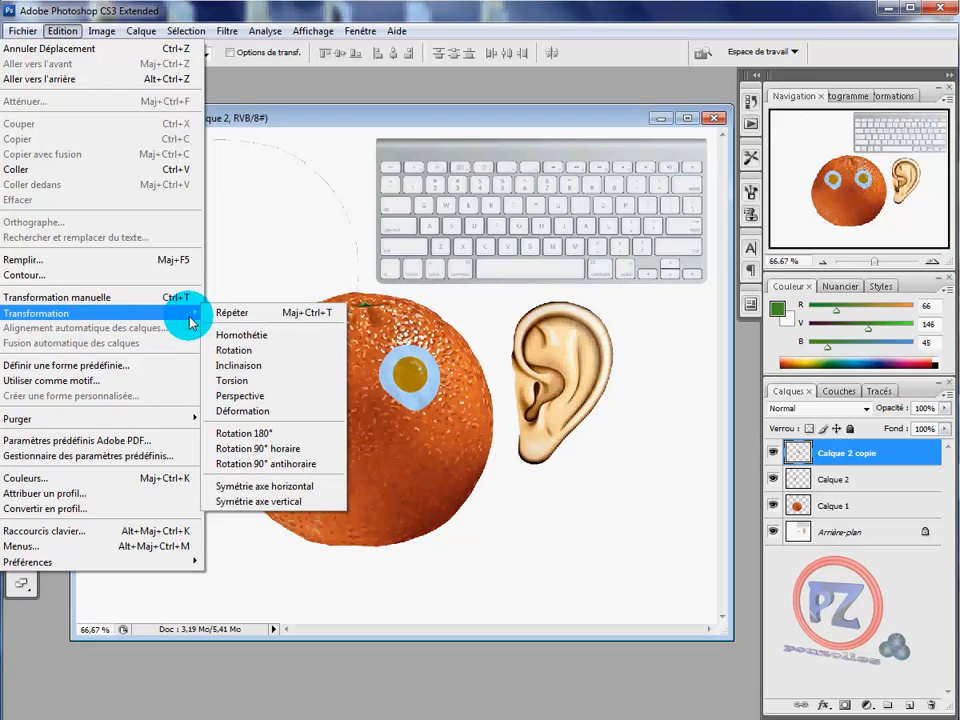
click(262, 493)
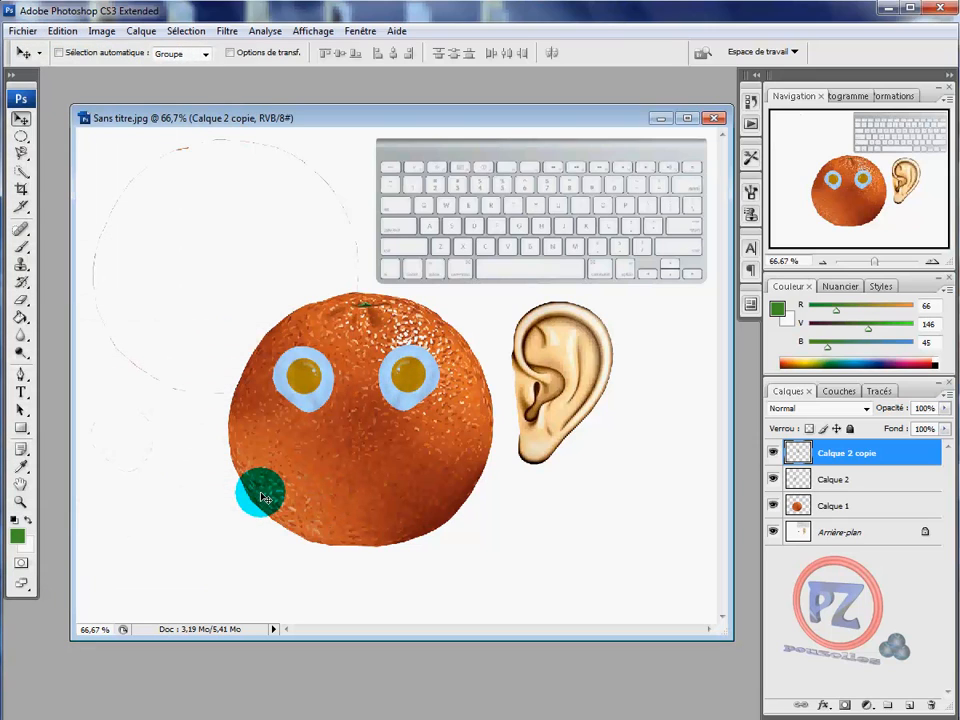
drag(281, 502, 419, 387)
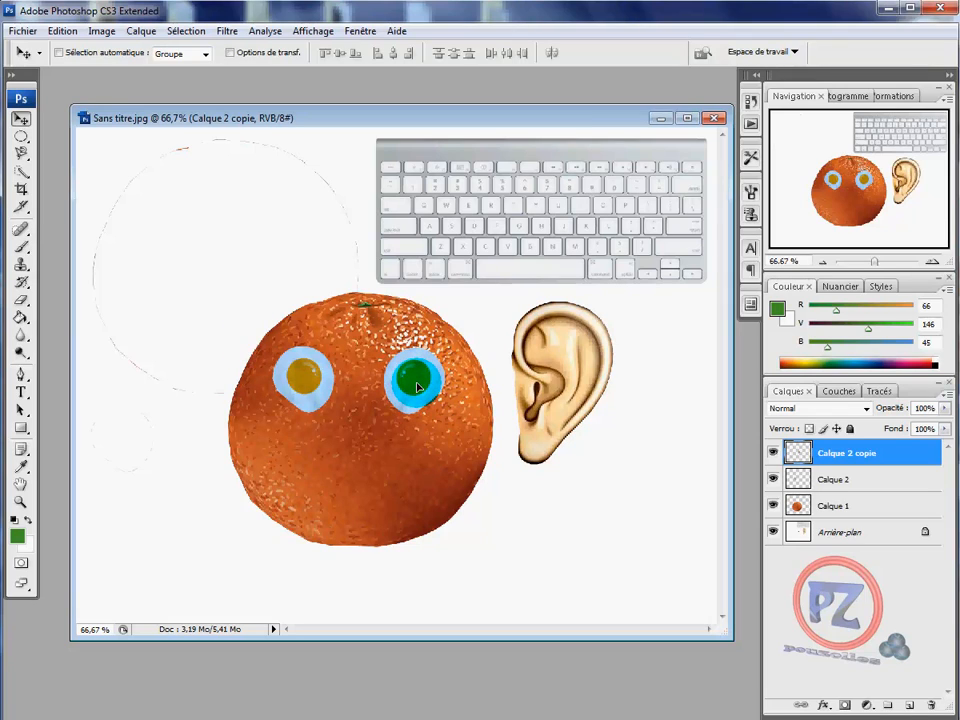
- Select both egg layers and the orange layer together and move the face up and left, clear of the black grape
drag(417, 385, 846, 485)
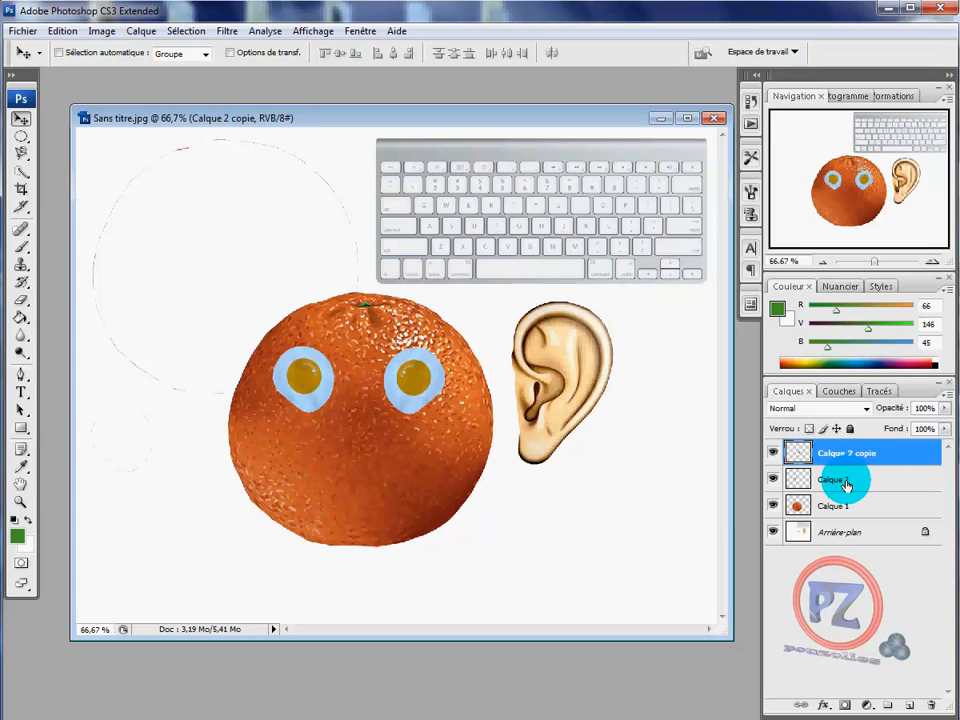
ctrl+click(846, 482)
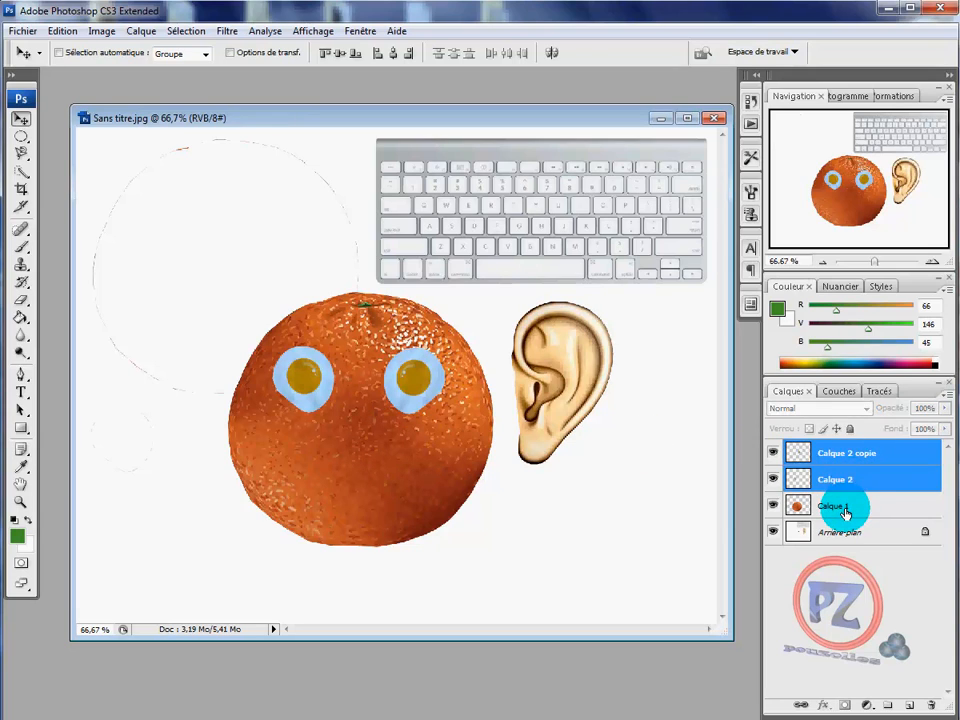
ctrl+click(846, 506)
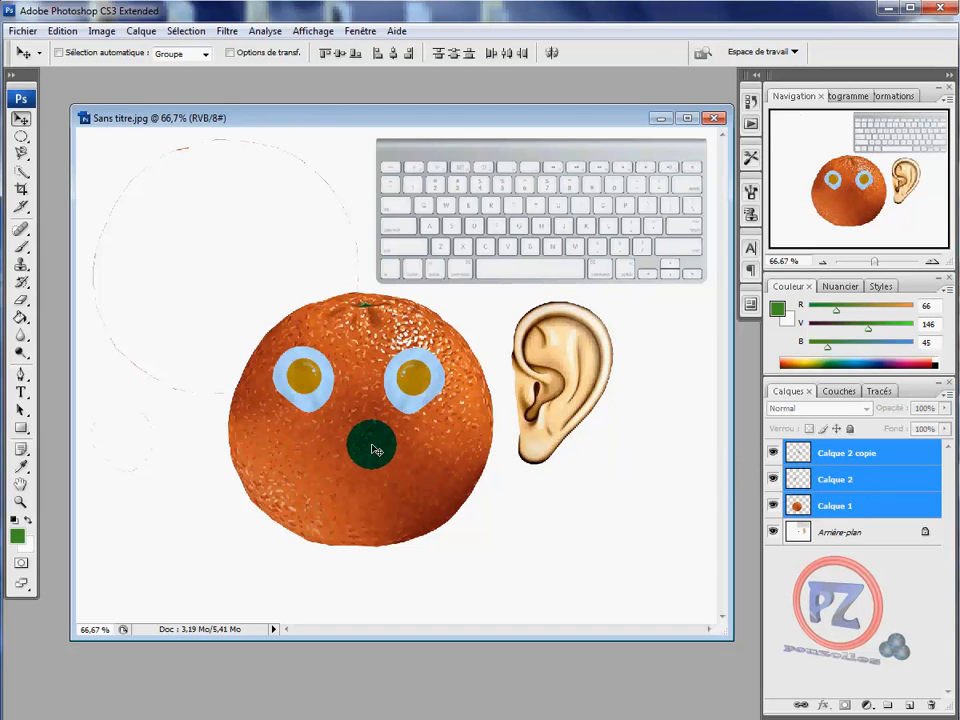
drag(372, 450, 261, 416)
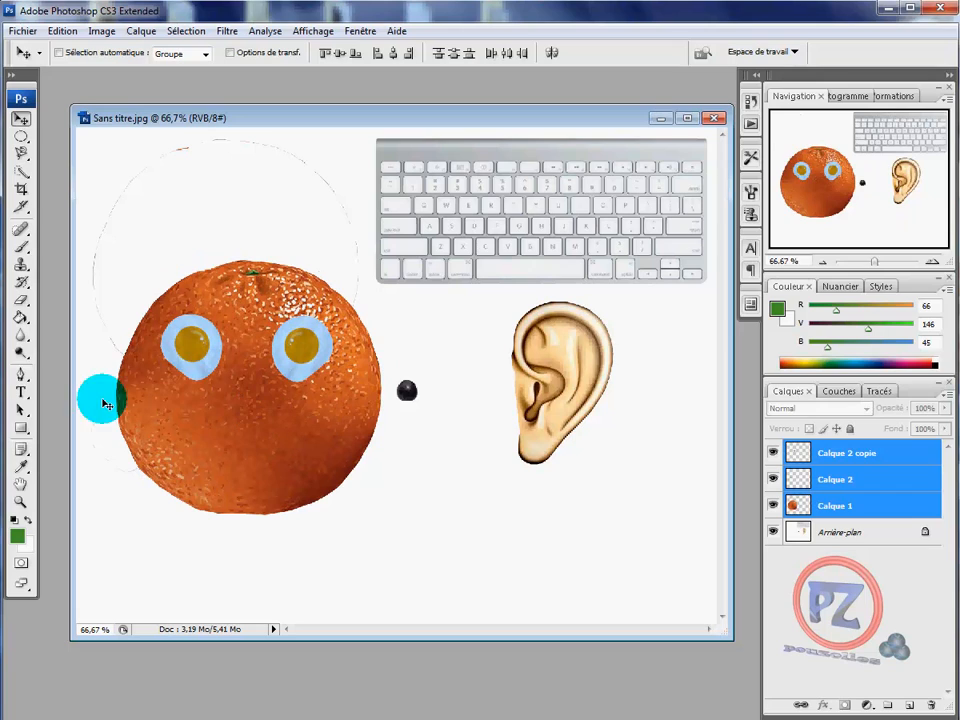
- Activate the Elliptical Marquee tool for selecting the black grape between the orange and the ear
click(20, 501)
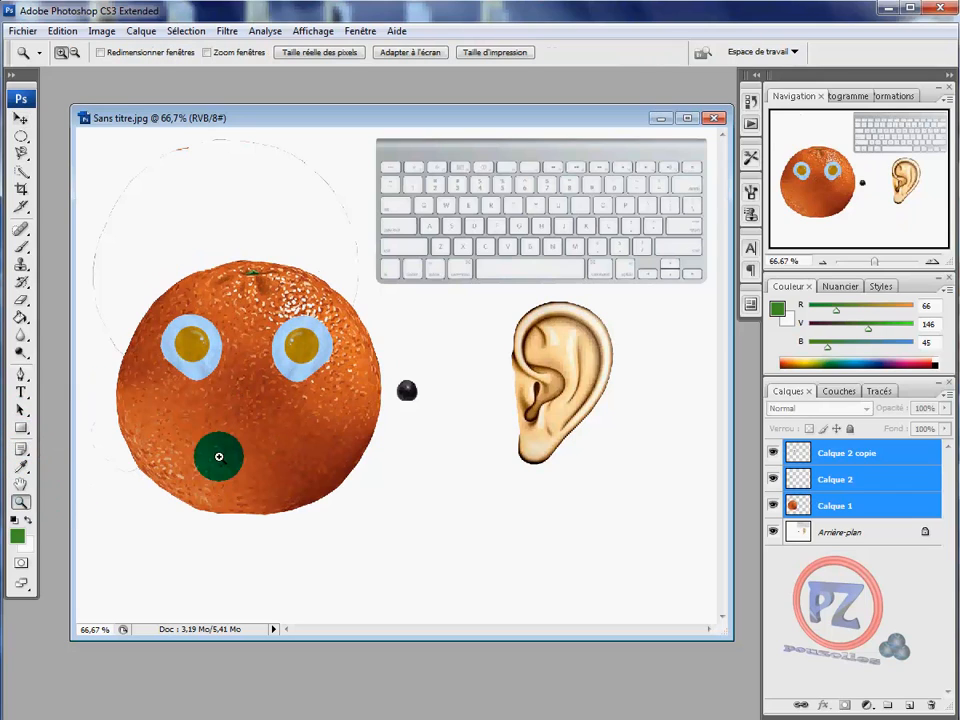
drag(390, 360, 444, 431)
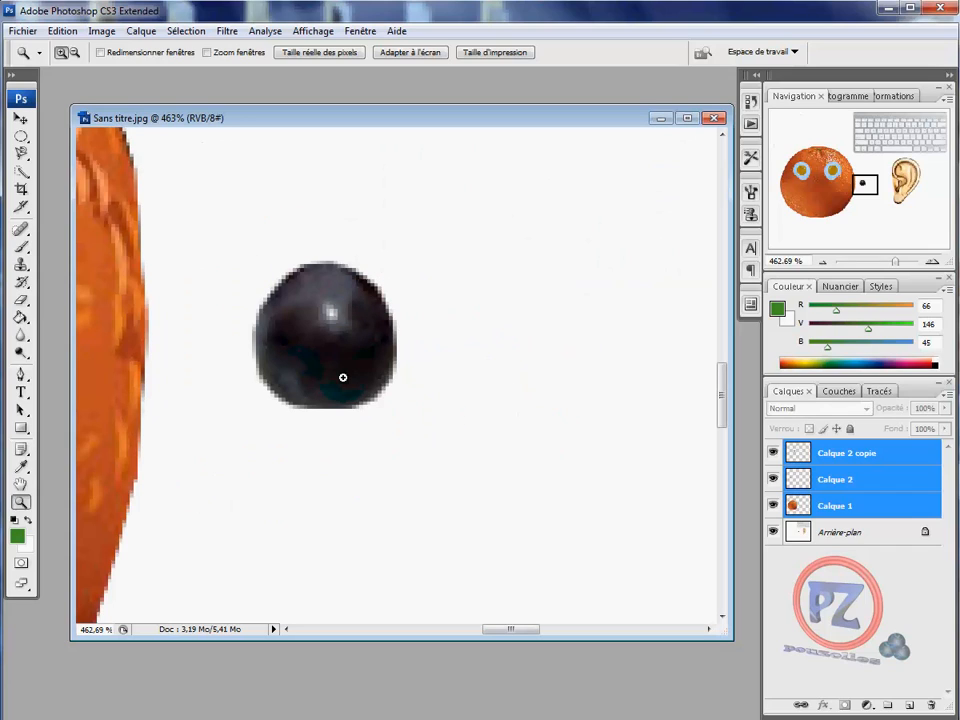
click(21, 138)
click(78, 138)
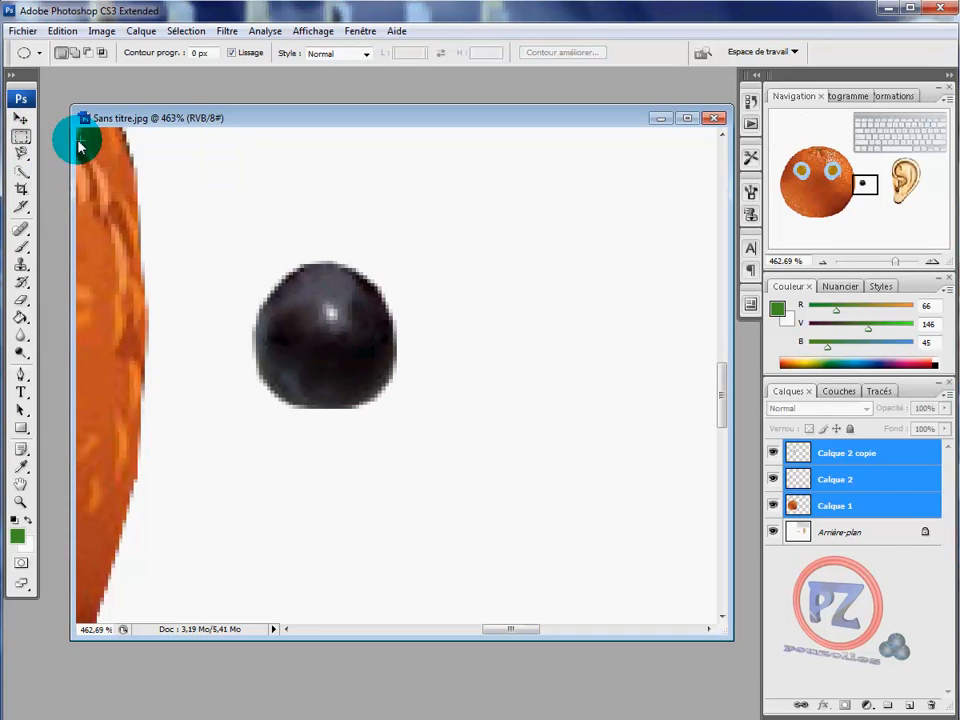
click(21, 138)
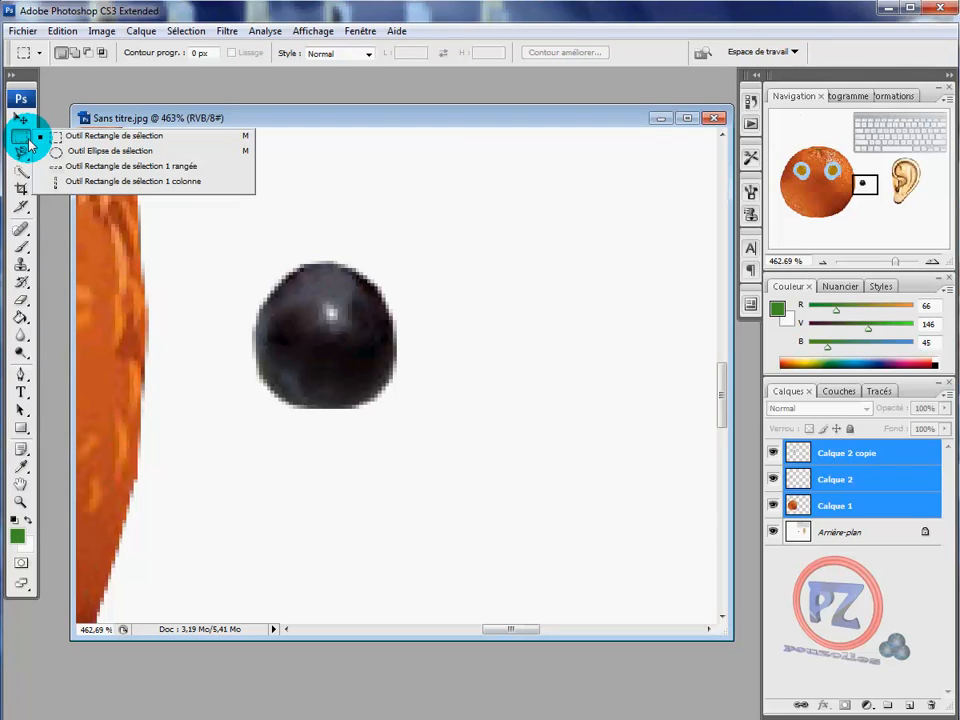
click(93, 152)
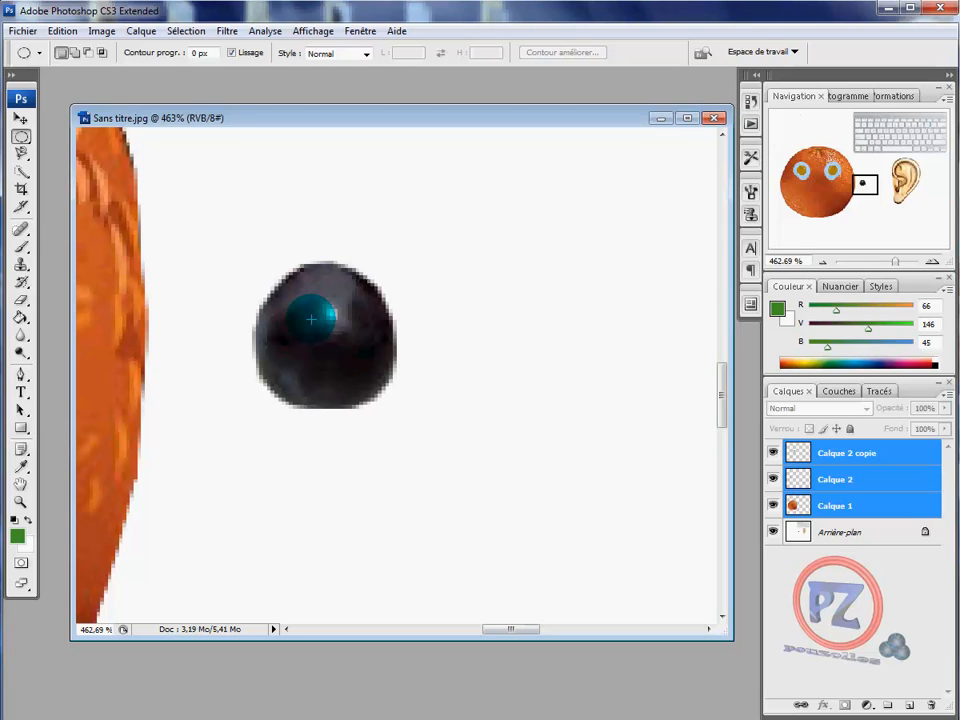
- Try to enclose the grape in an elliptical selection drawn from its center, deselecting each misplaced ellipse
mouse_move(339, 368)
mouse_down()
mouse_move(364, 398)
mouse_move(515, 505)
mouse_up()
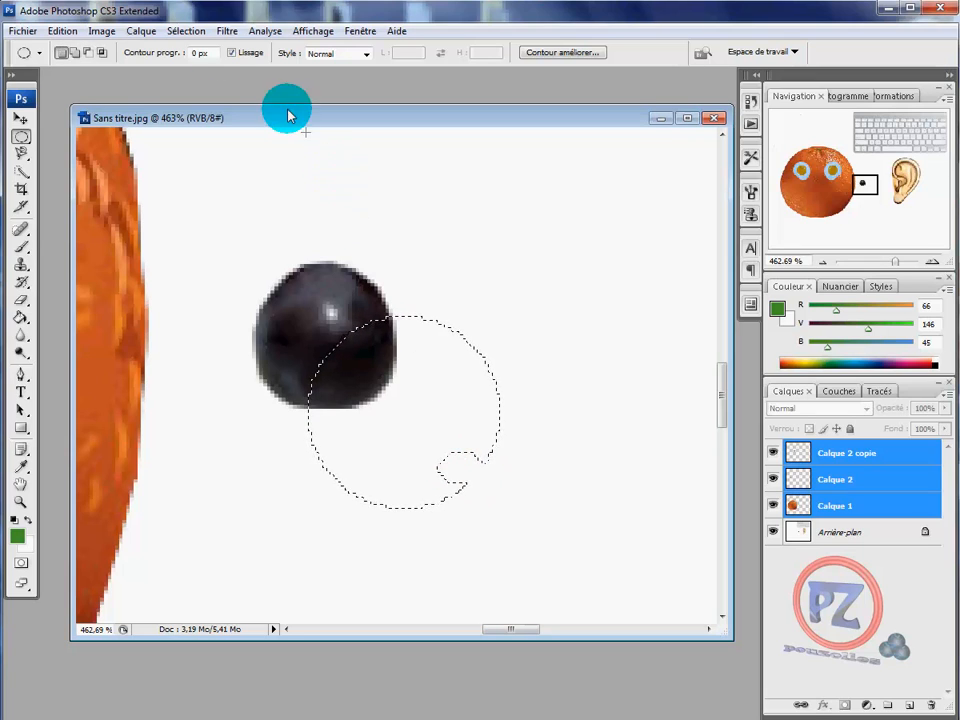
click(182, 34)
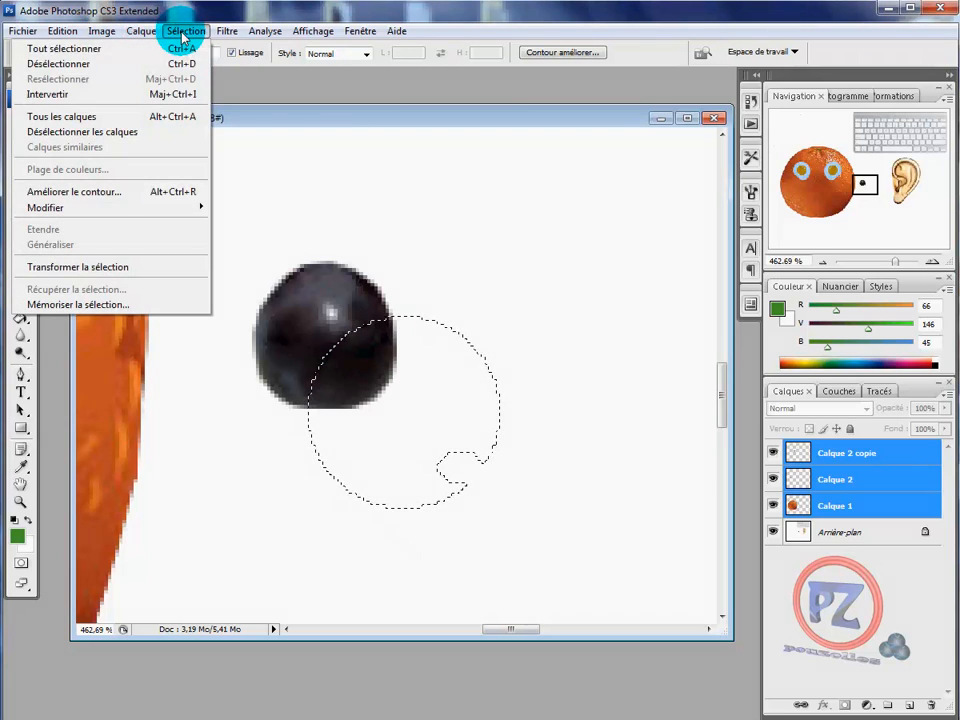
click(90, 63)
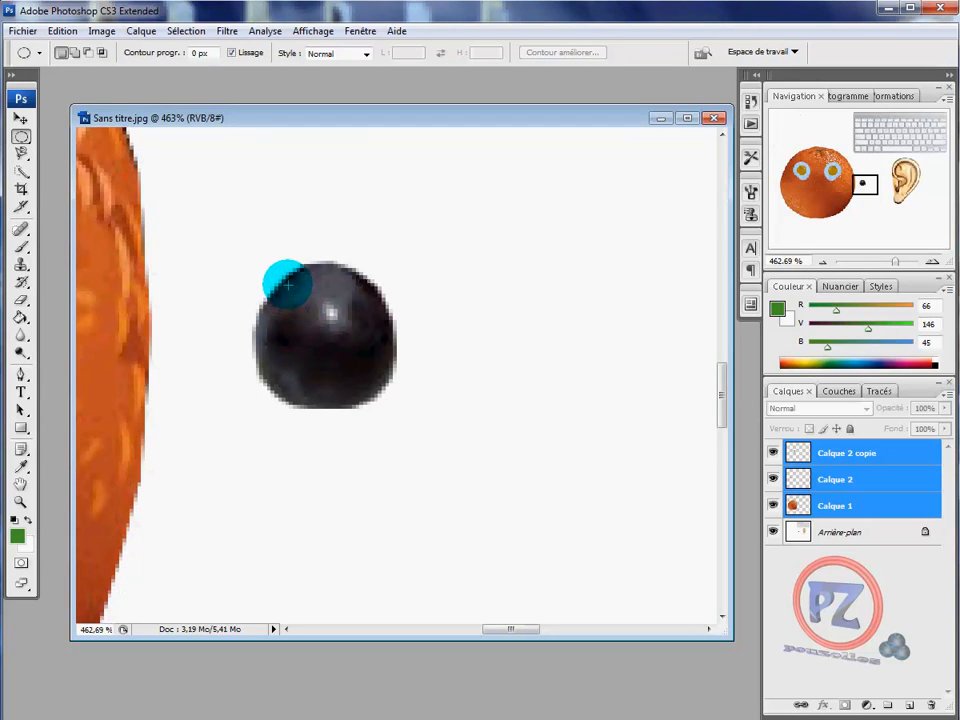
drag(287, 285, 319, 318)
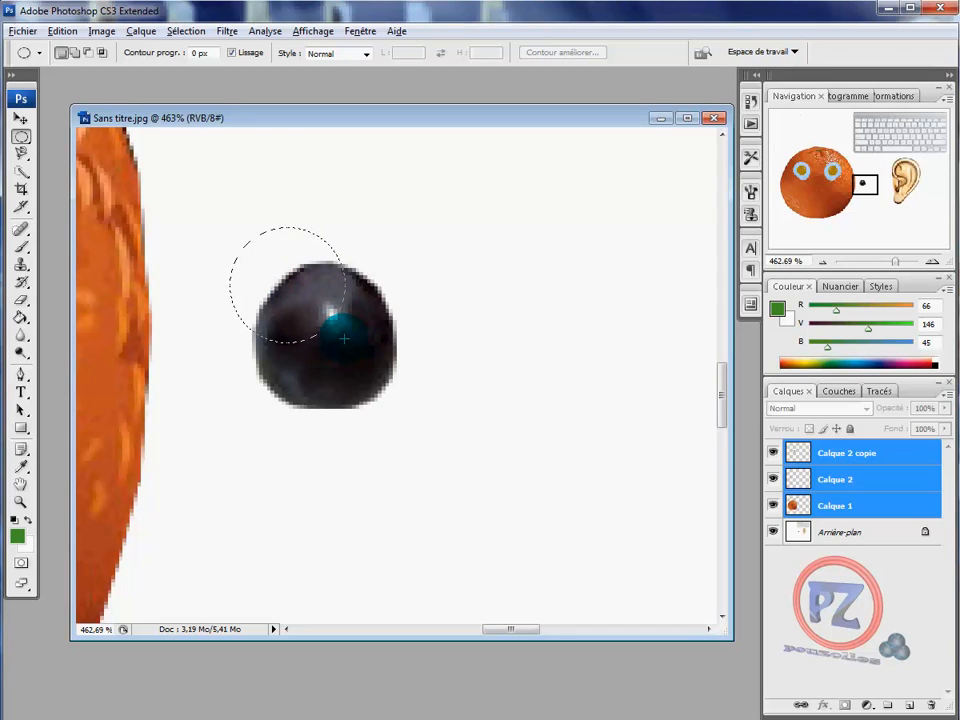
drag(343, 339, 343, 339)
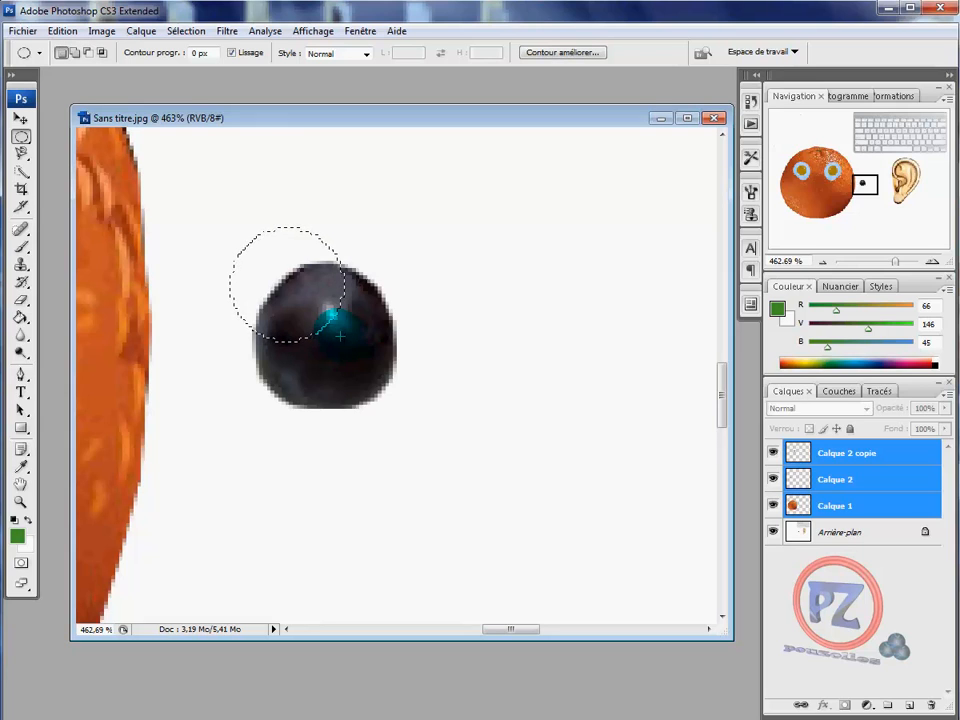
drag(304, 296, 313, 312)
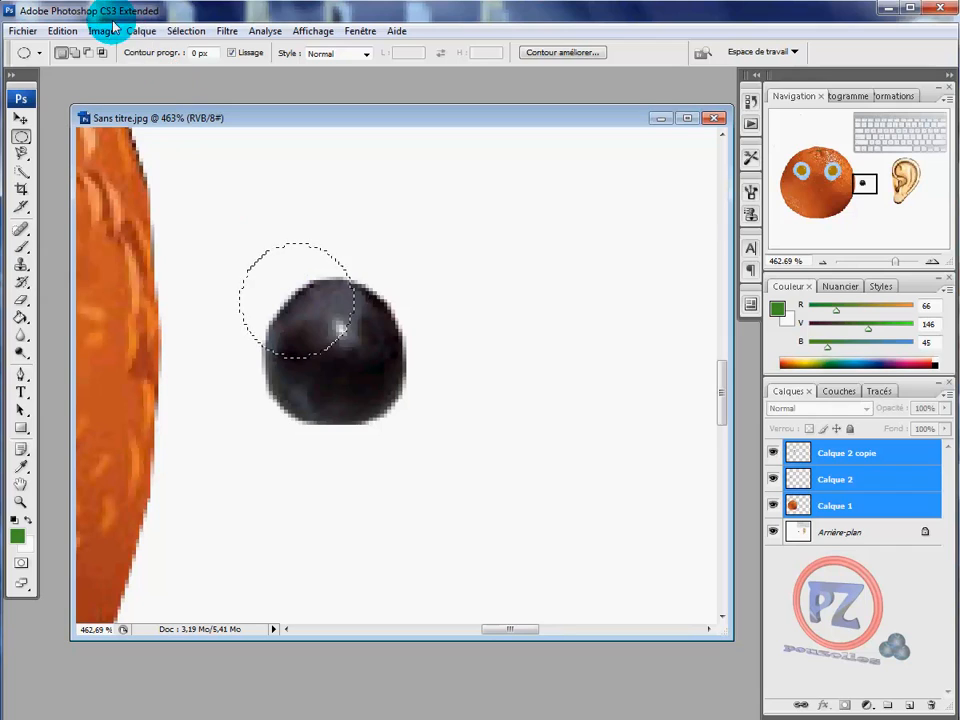
click(188, 31)
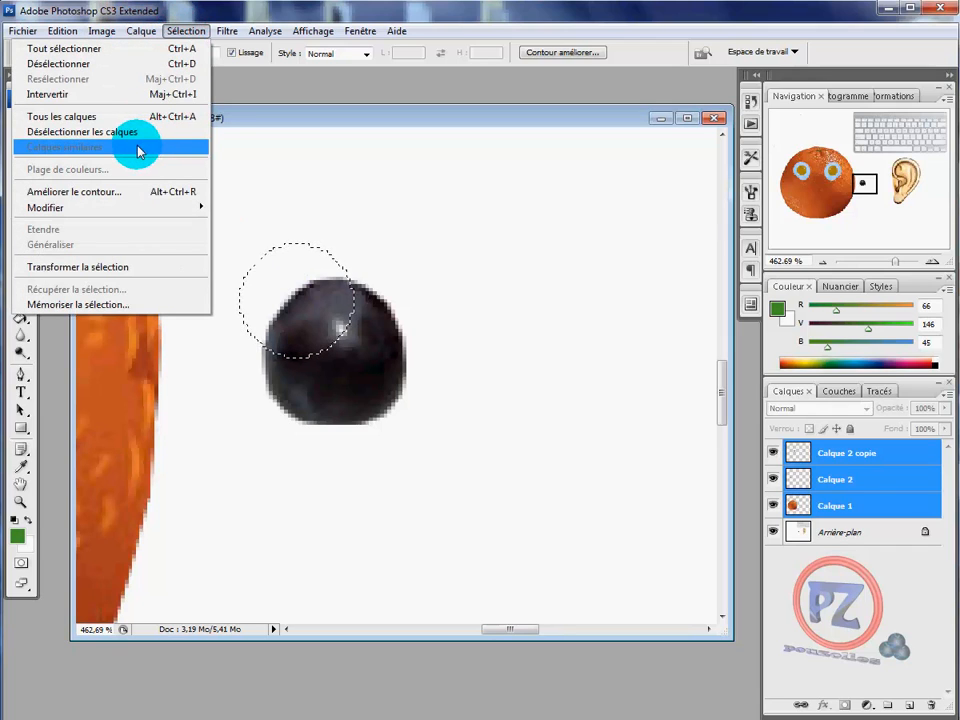
click(126, 68)
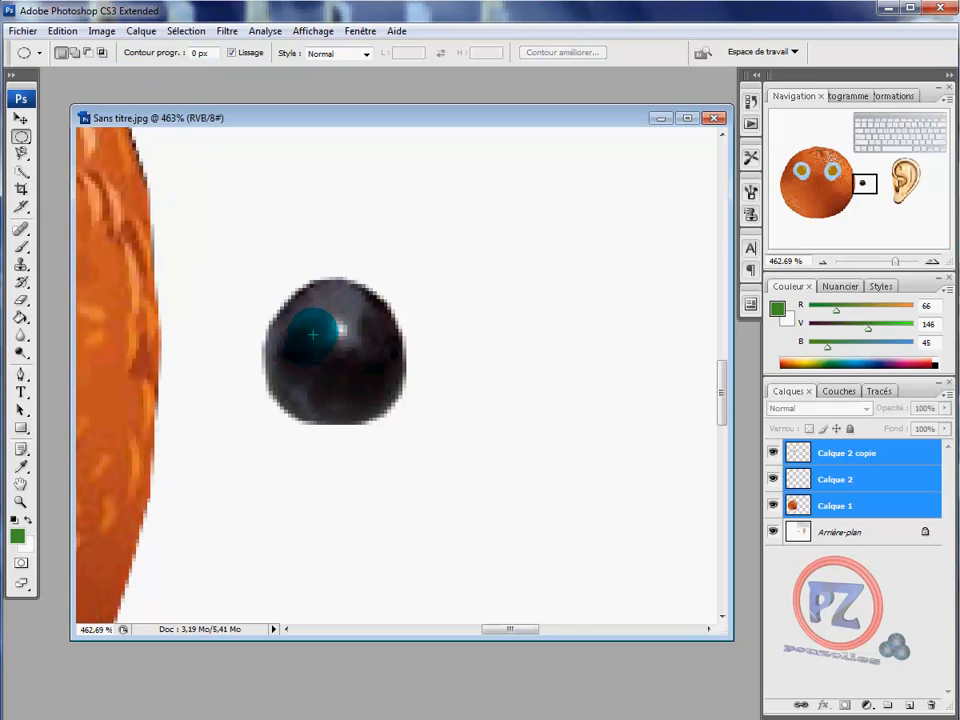
click(310, 316)
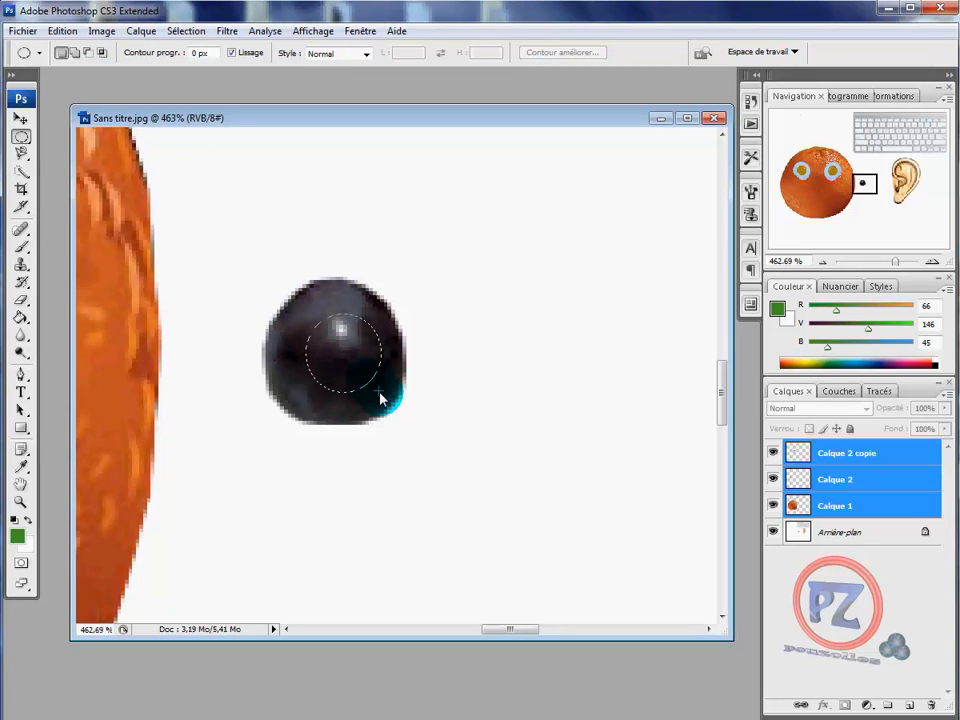
mouse_move(381, 398)
mouse_down()
mouse_move(394, 403)
mouse_move(394, 388)
mouse_move(375, 381)
mouse_up()
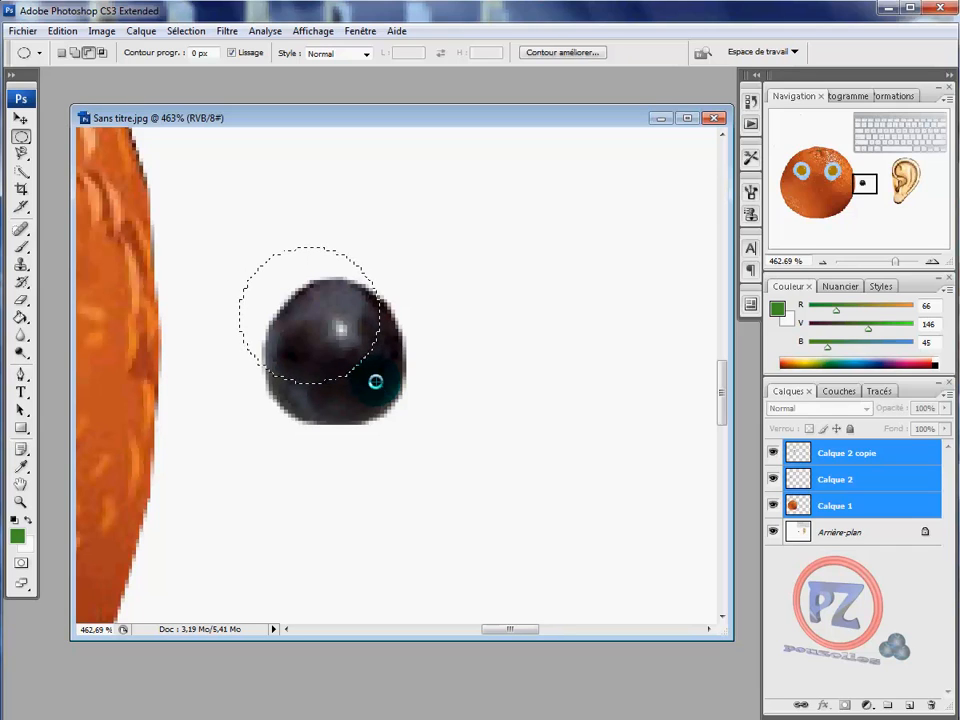
click(368, 352)
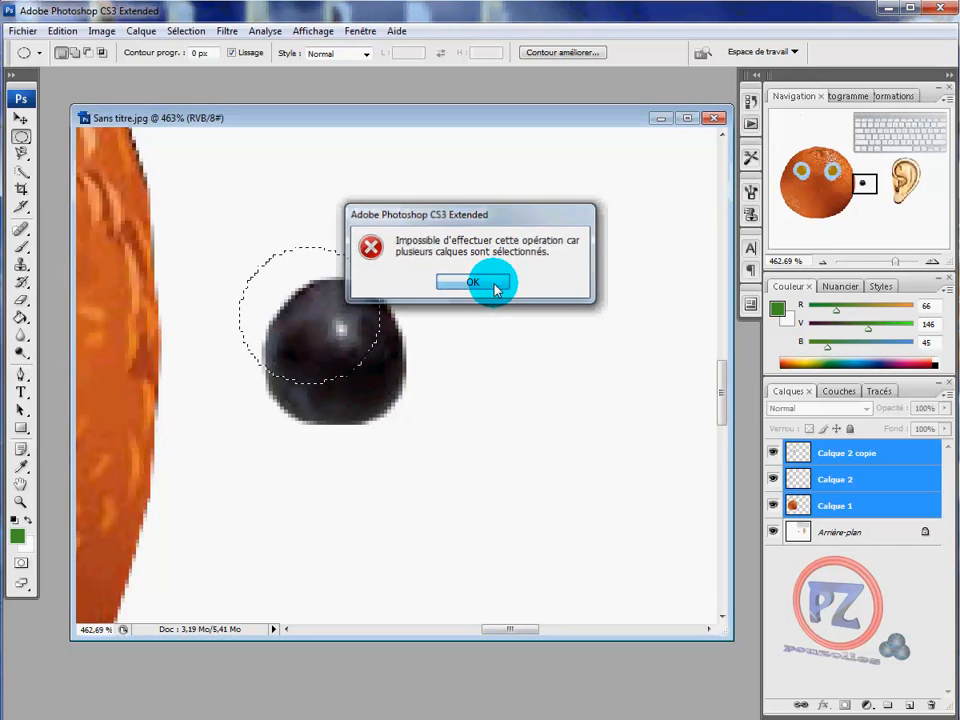
click(495, 281)
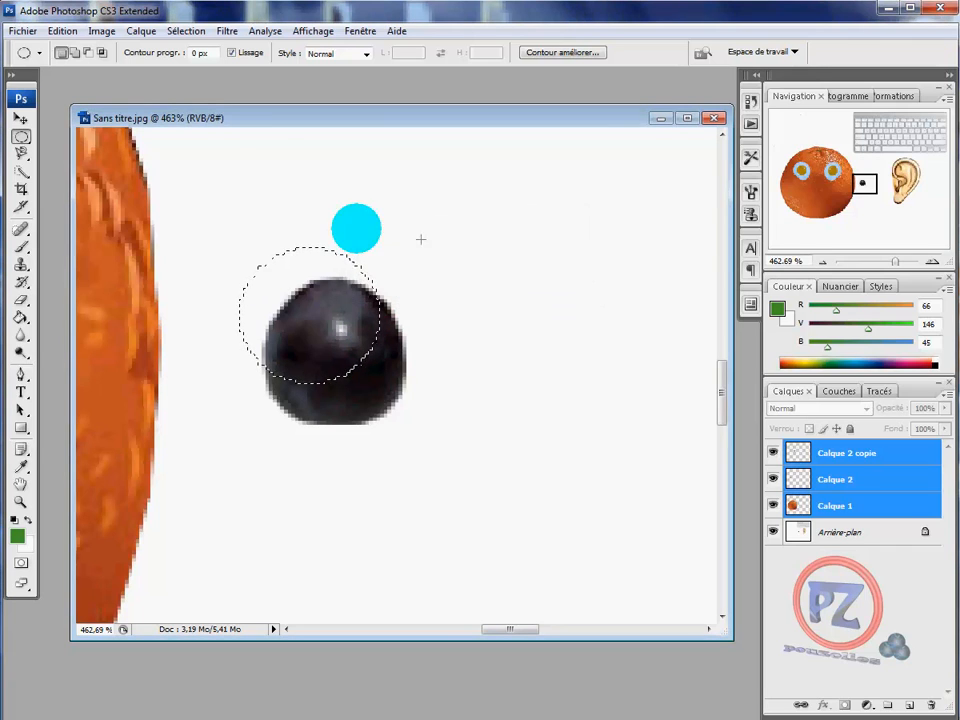
click(189, 31)
click(118, 62)
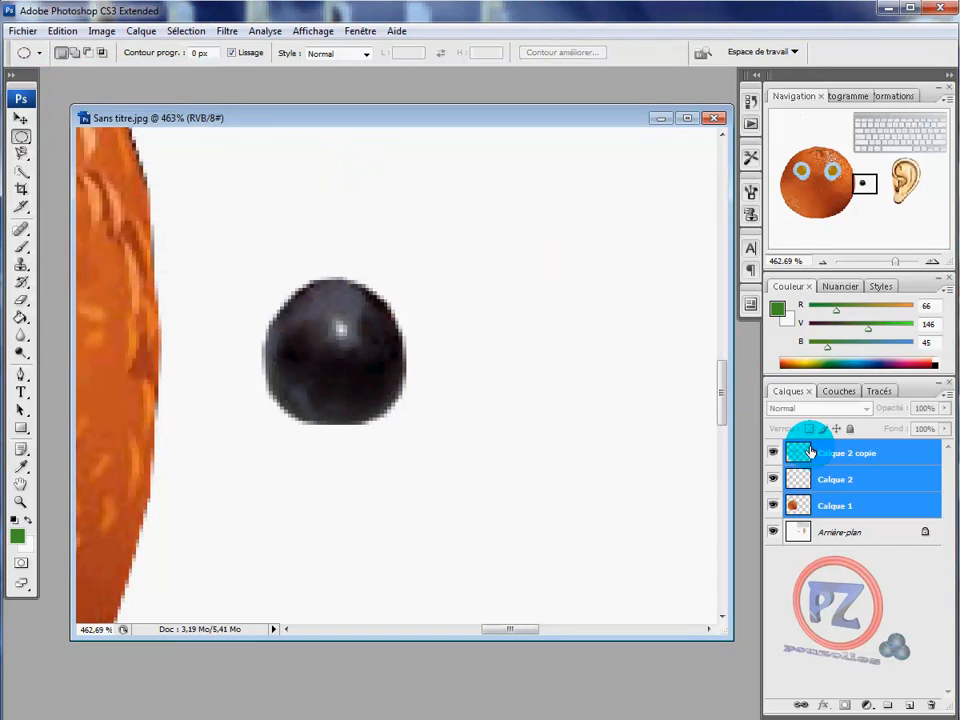
- Select the Arrière-plan layer and draw an elliptical selection from the grape's center to just inside its outline, discarding any misplaced ellipse
click(845, 537)
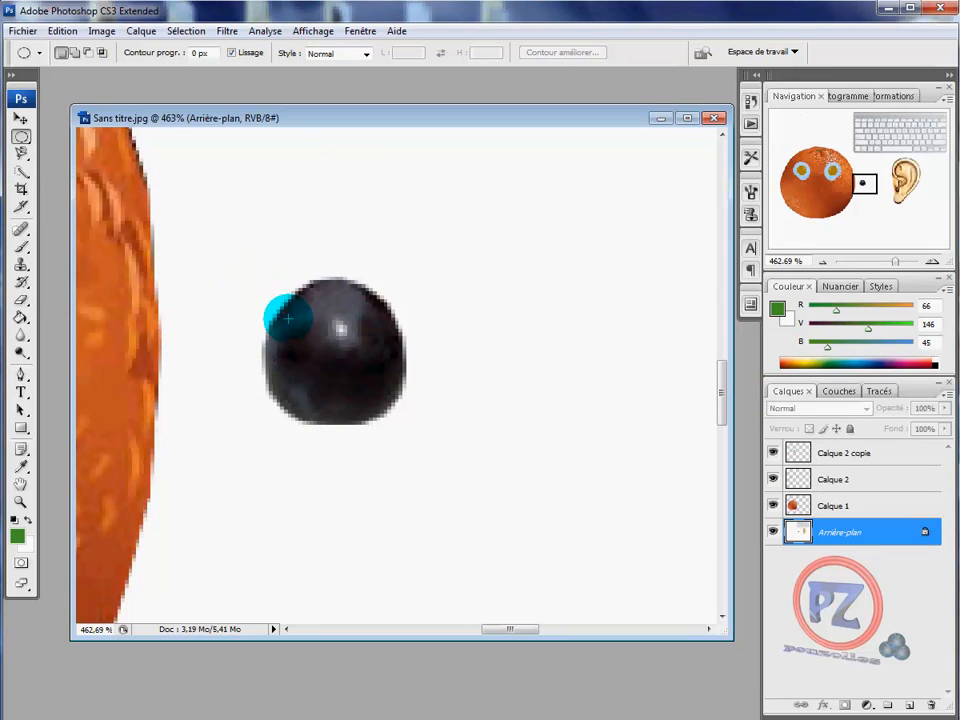
drag(293, 311, 347, 366)
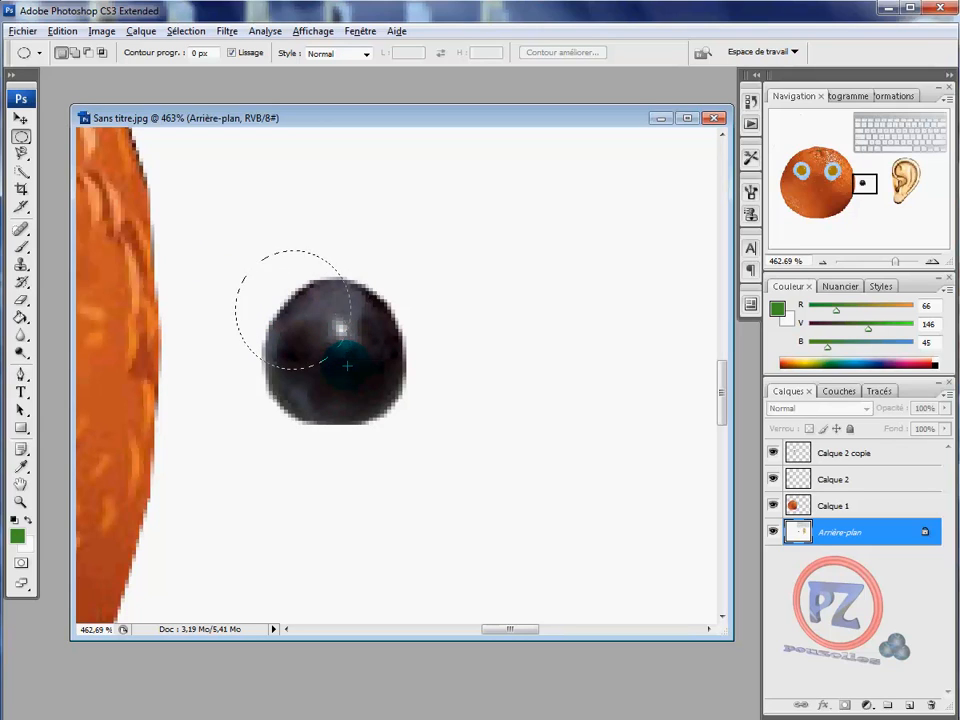
drag(347, 366, 416, 430)
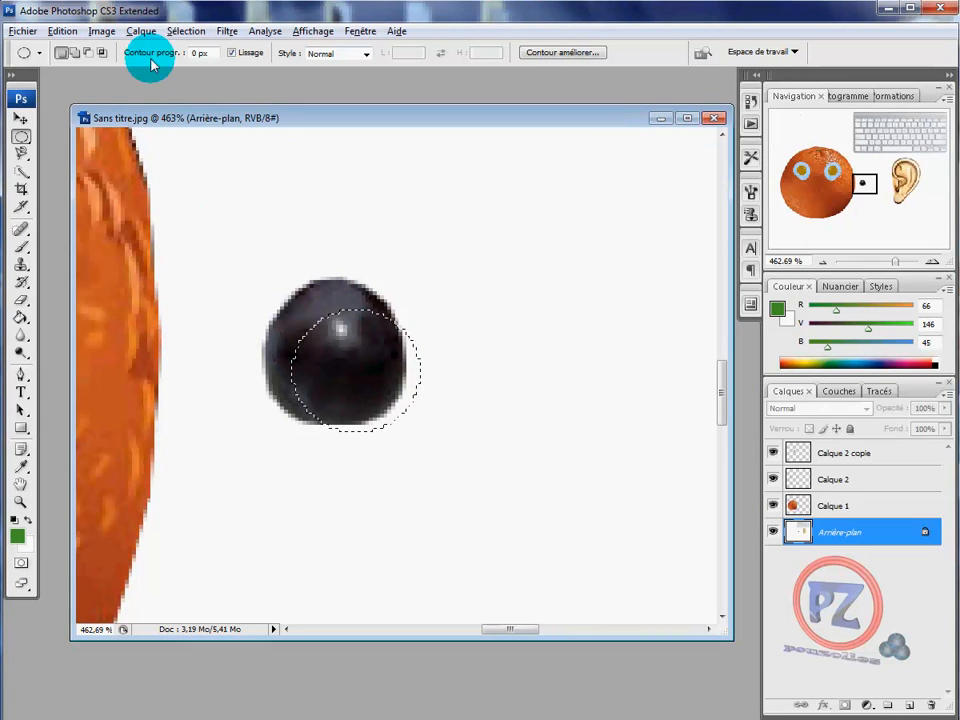
click(184, 31)
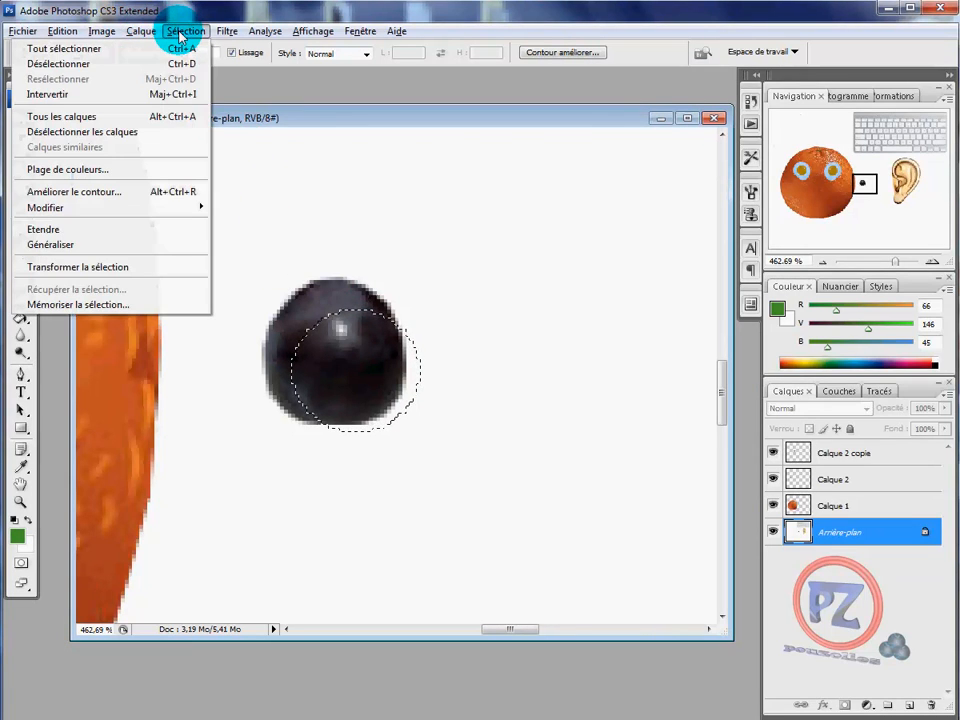
click(107, 64)
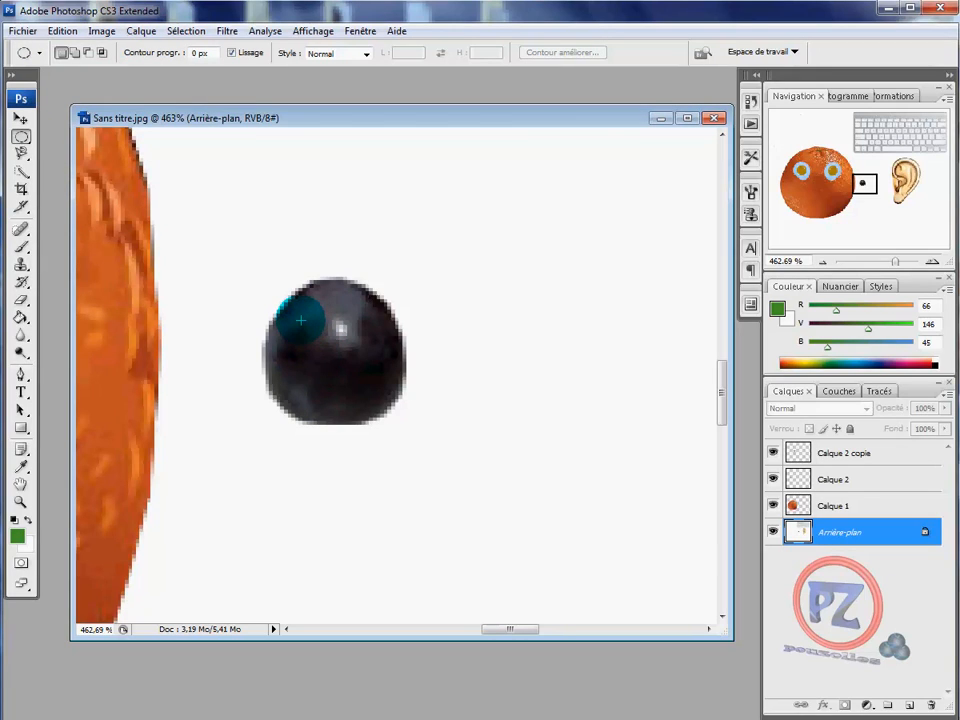
drag(300, 320, 425, 438)
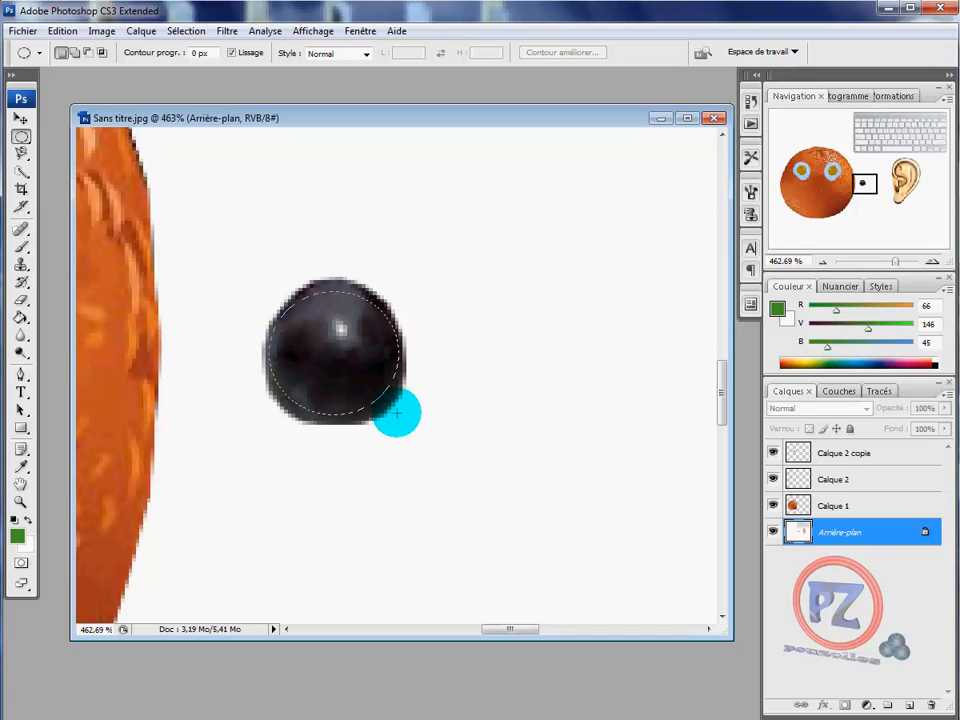
drag(397, 412, 395, 411)
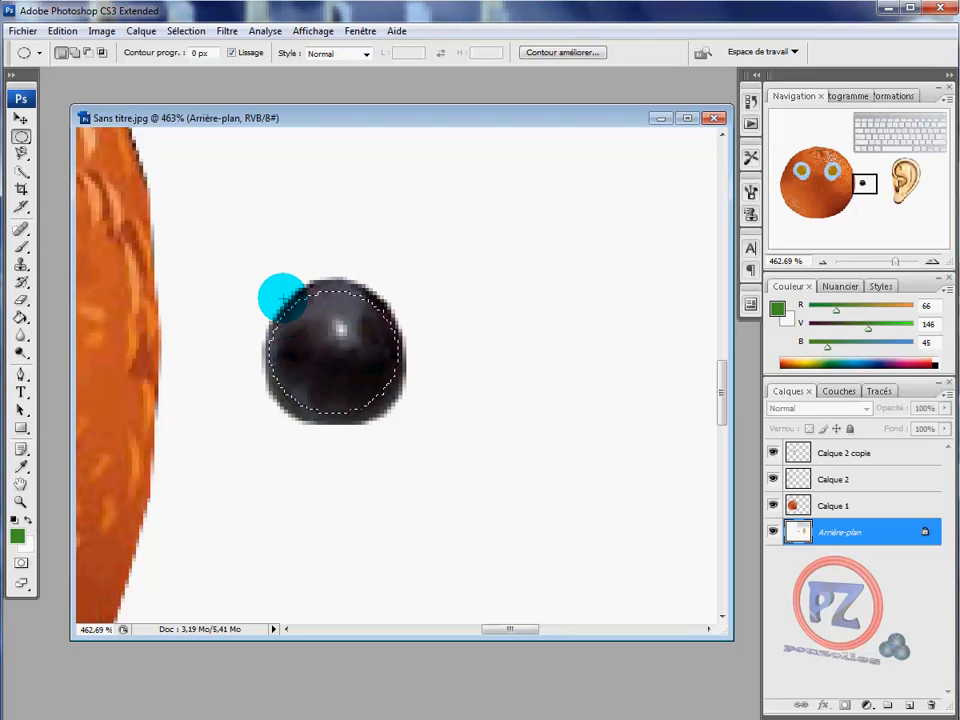
- Copy the selected grape and paste it onto its own layer
click(60, 31)
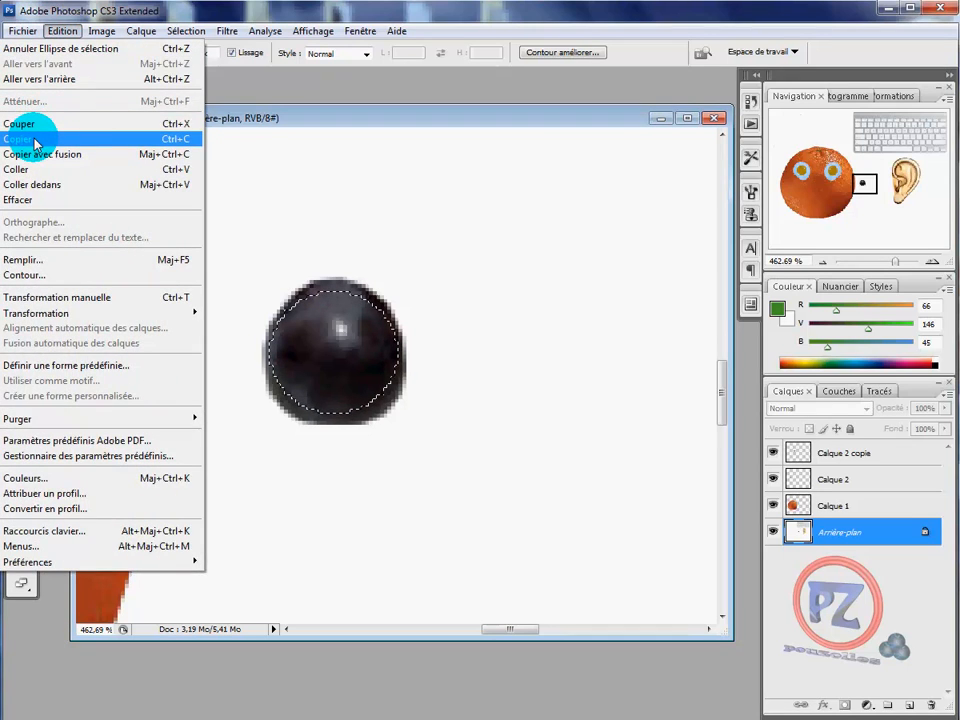
click(35, 142)
click(63, 31)
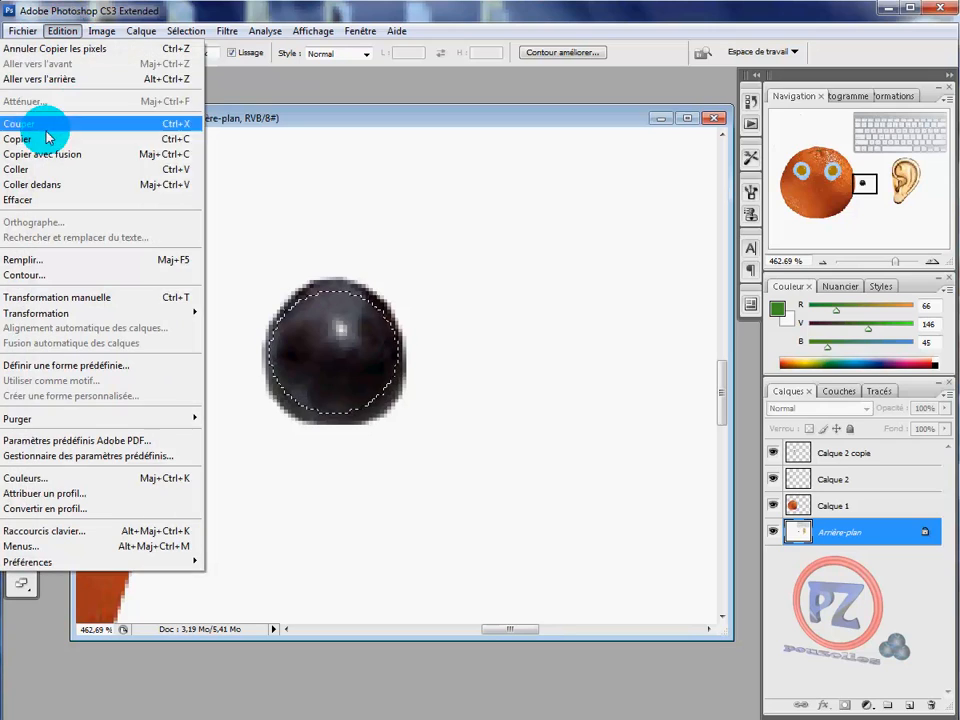
click(22, 169)
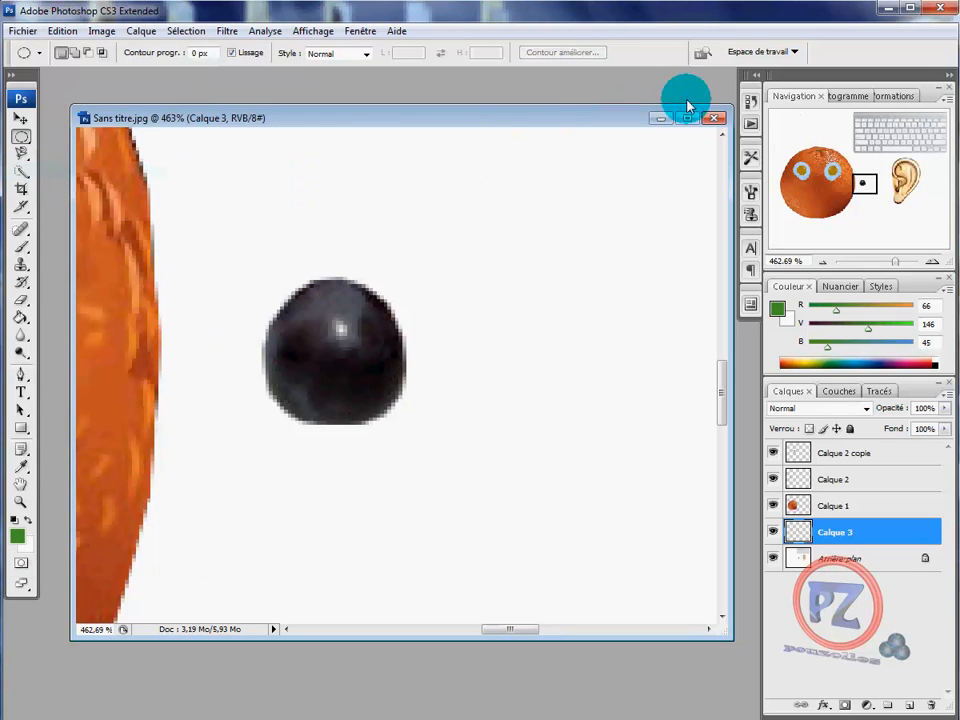
- Move the pasted grape onto the yolk of the orange's left eye with the Move tool
click(824, 264)
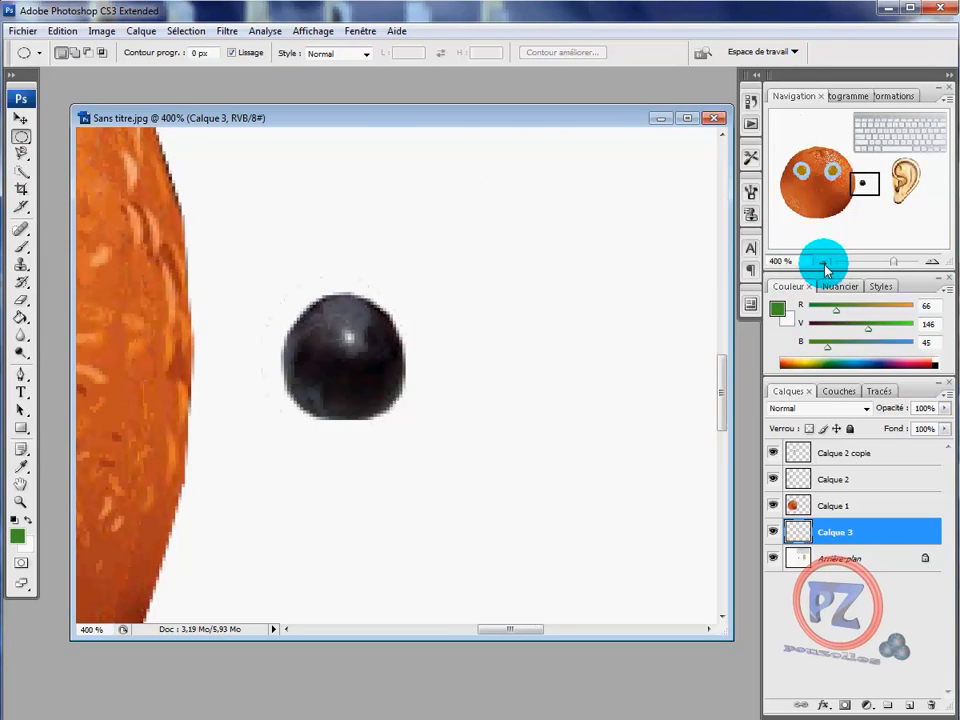
click(824, 264)
click(824, 264)
click(824, 264)
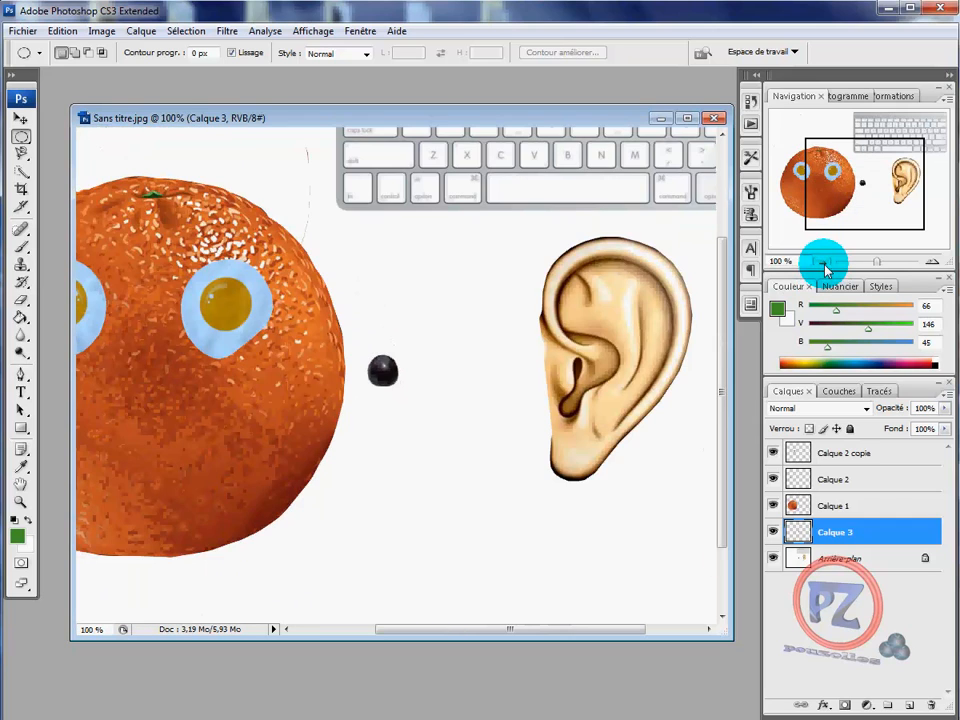
click(824, 264)
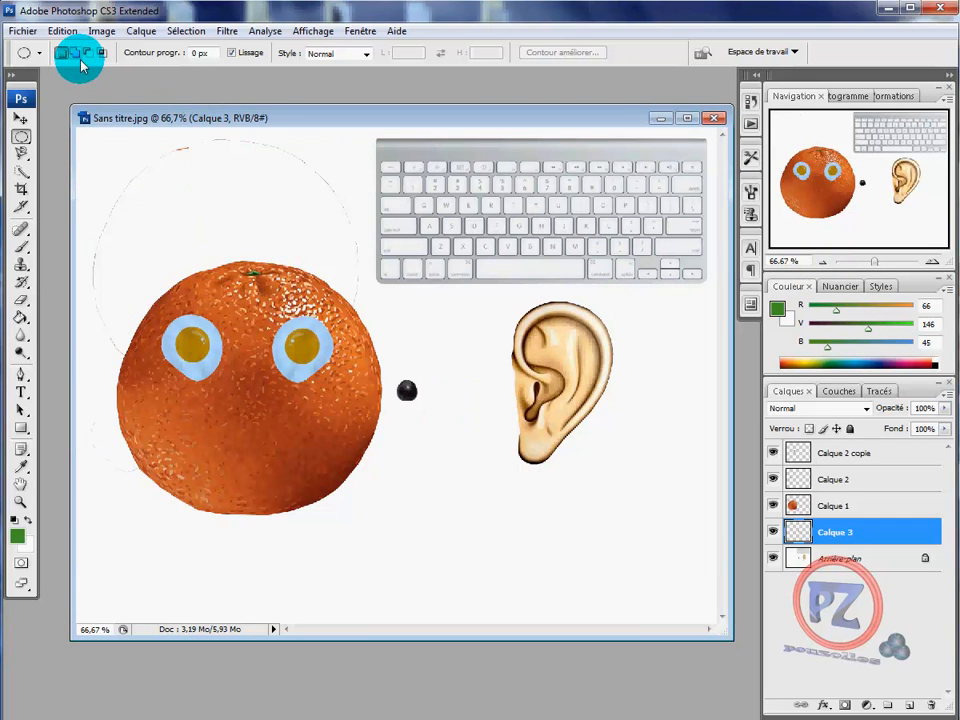
click(20, 118)
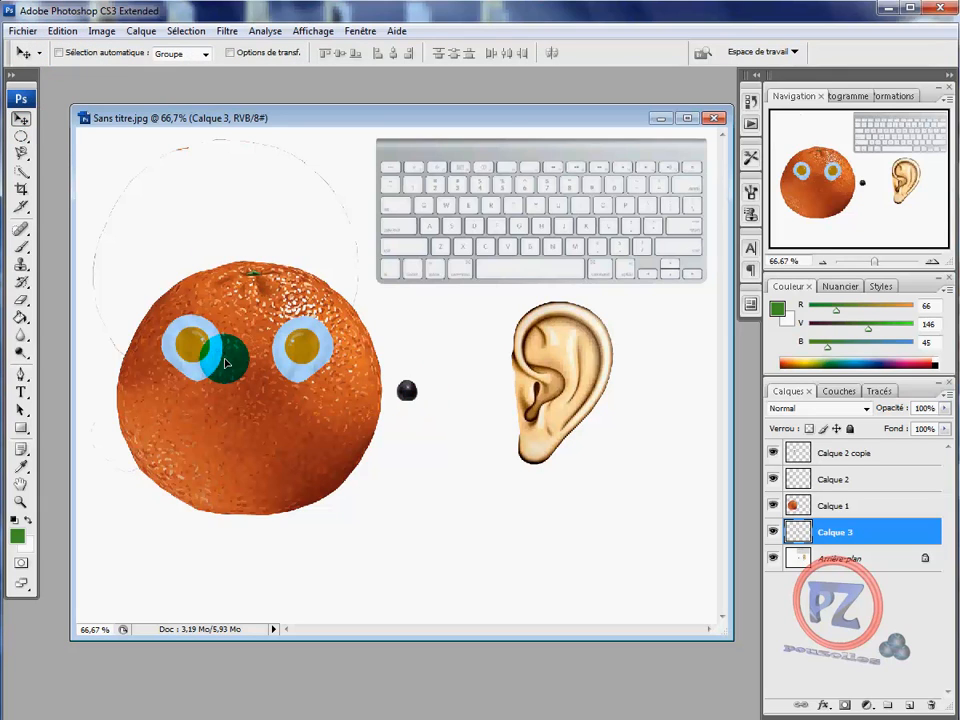
drag(226, 363, 196, 347)
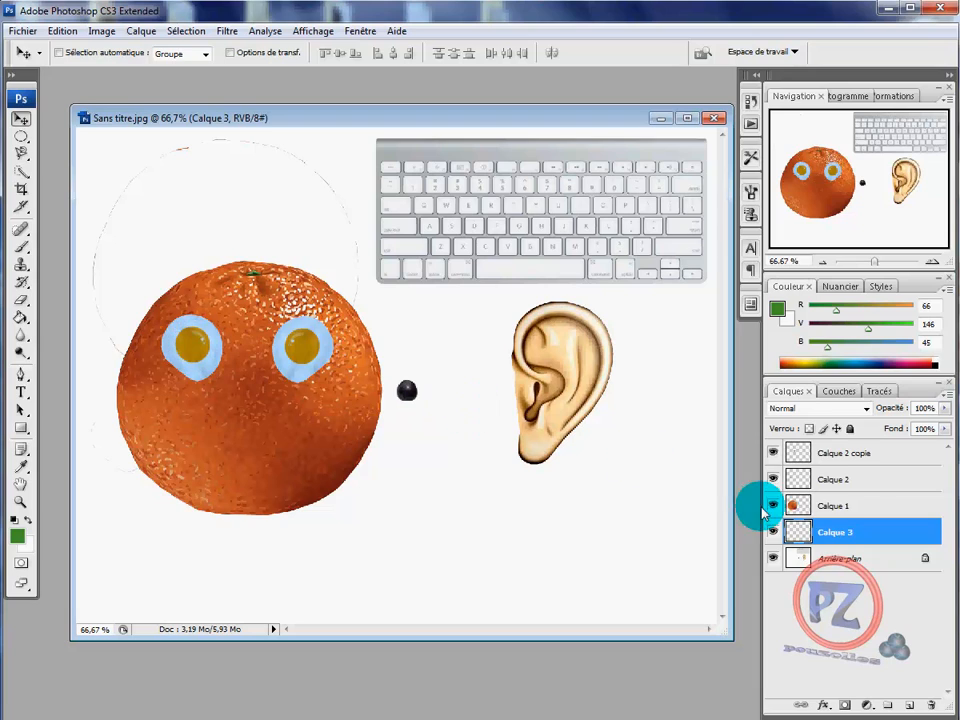
- Raise the grape layer Calque 3 above all other layers and duplicate the grape onto the right eye's yolk as the second pupil
drag(836, 532, 842, 445)
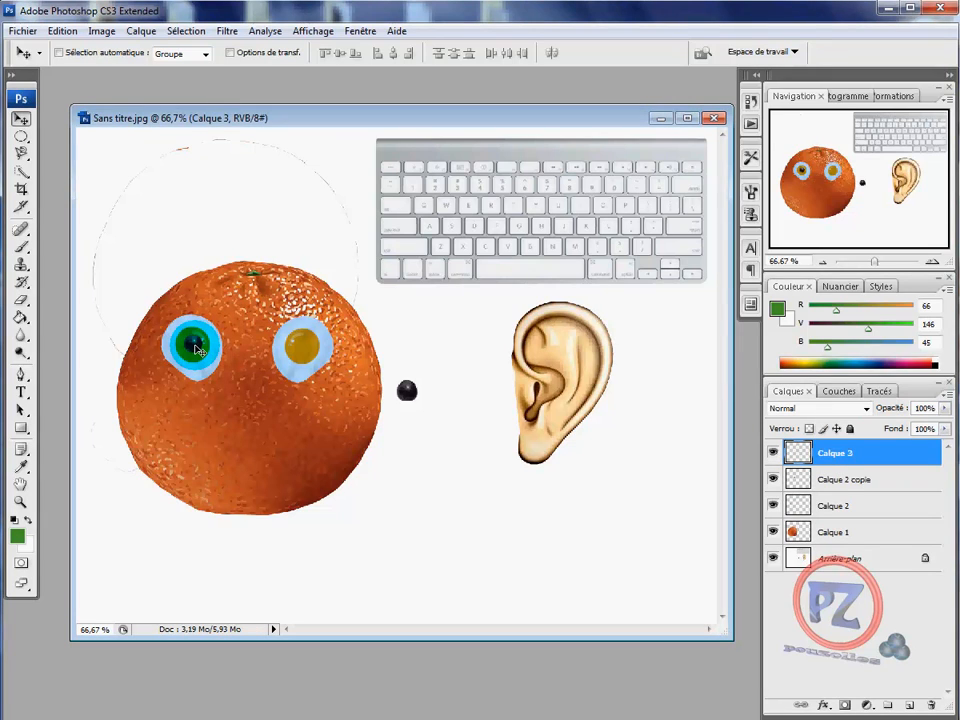
drag(197, 347, 459, 451)
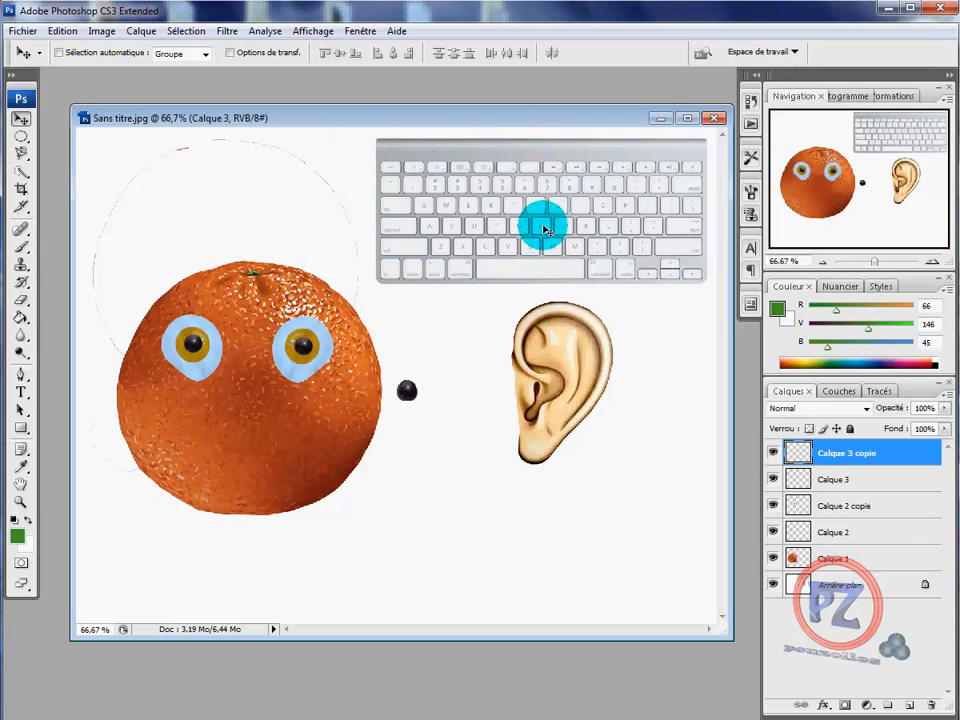
- Select the Arrière-plan layer holding the keyboard and activate the Polygonal Lasso tool
click(855, 590)
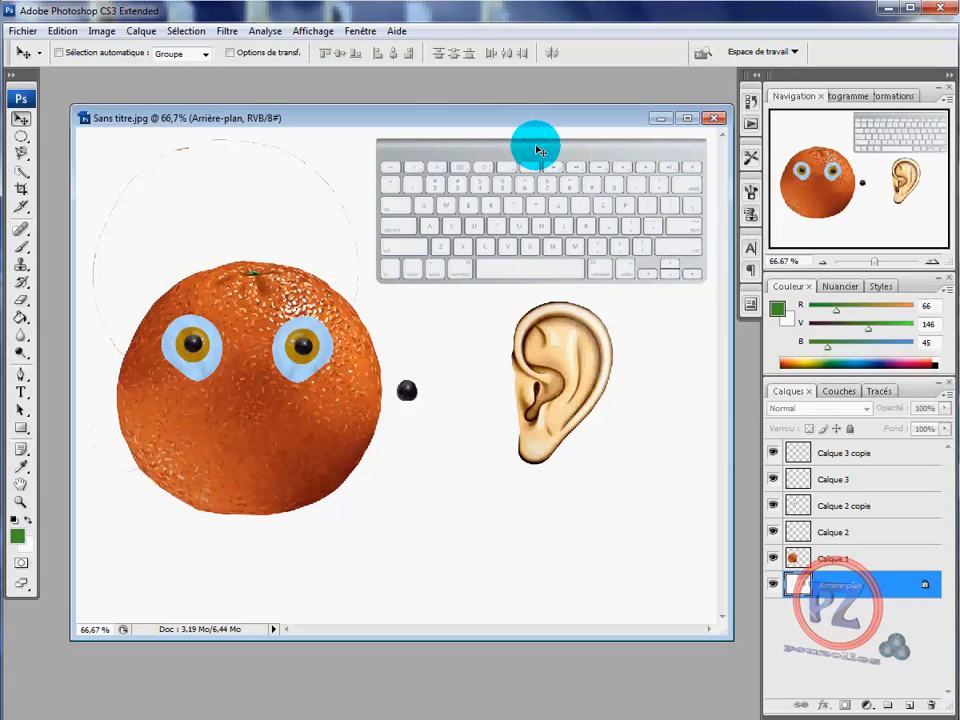
click(528, 153)
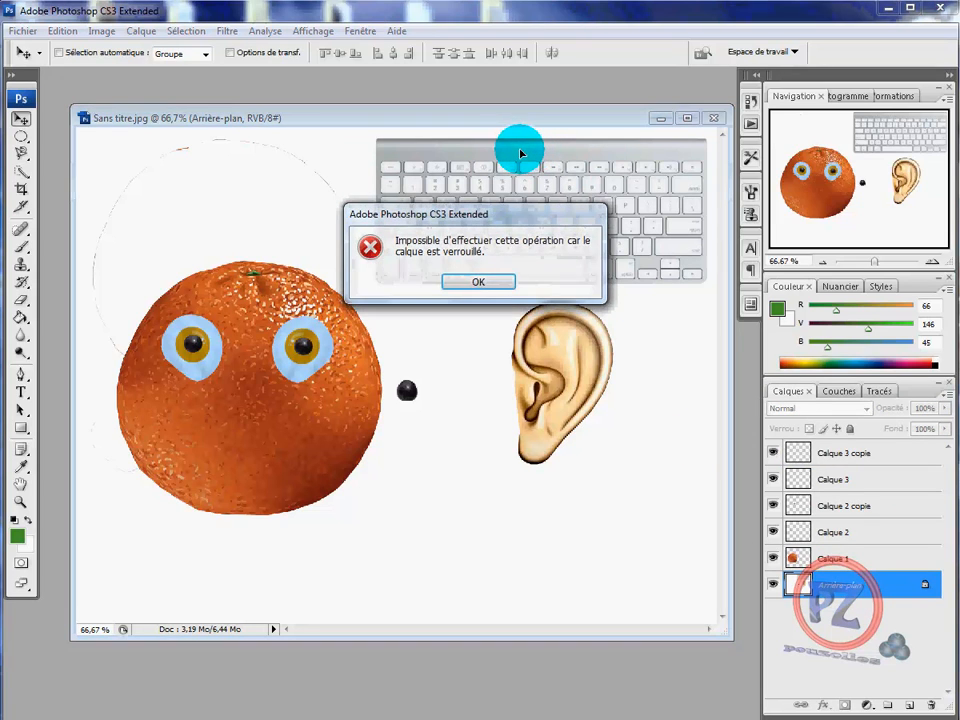
click(497, 283)
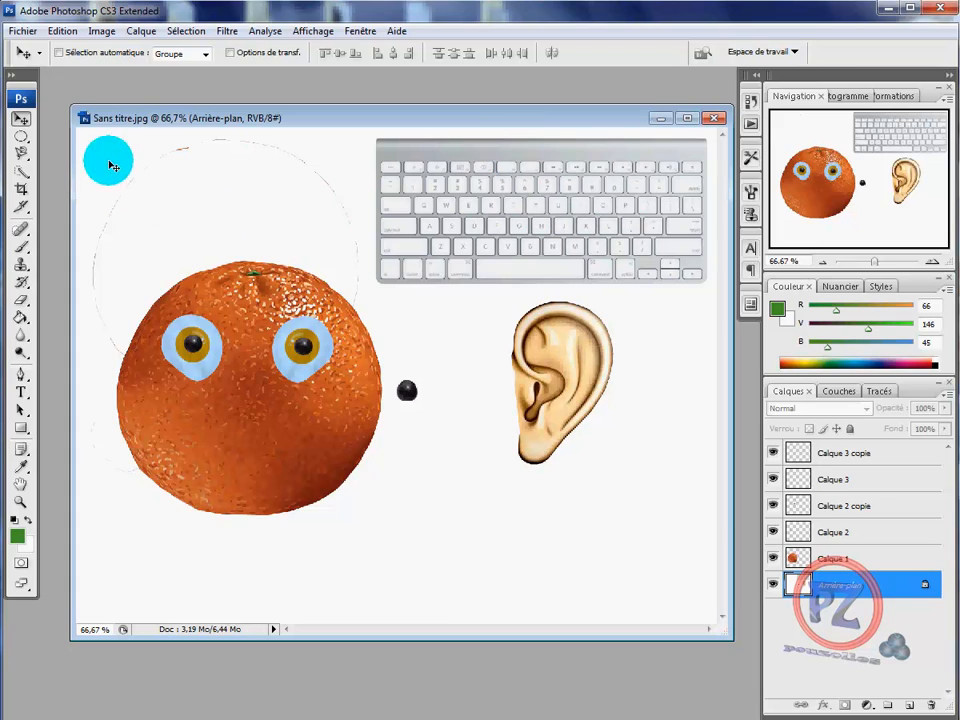
click(23, 155)
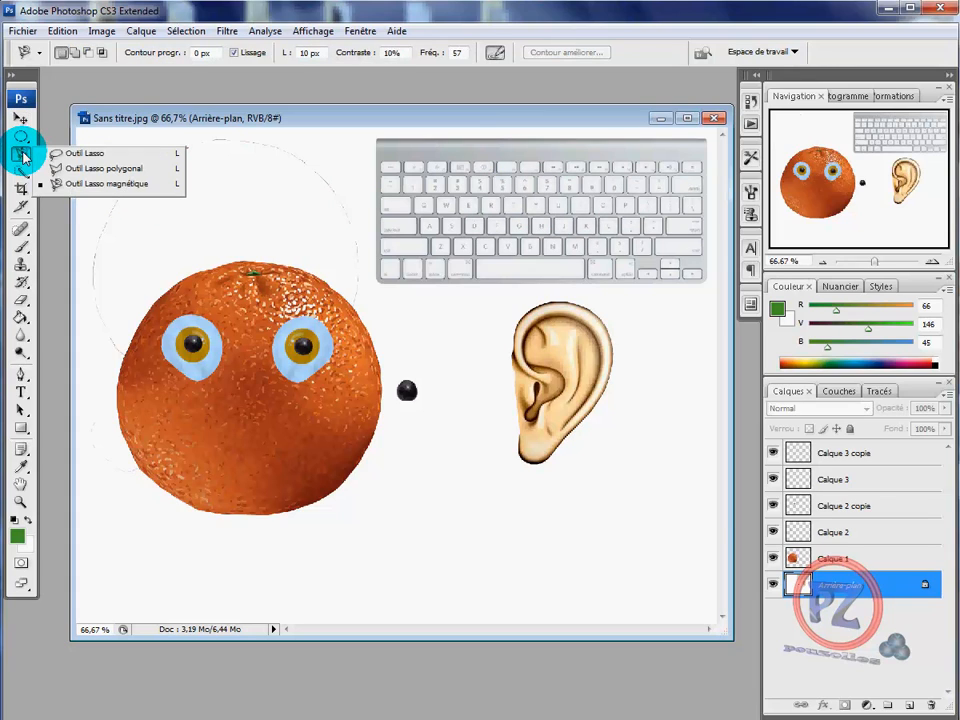
click(111, 170)
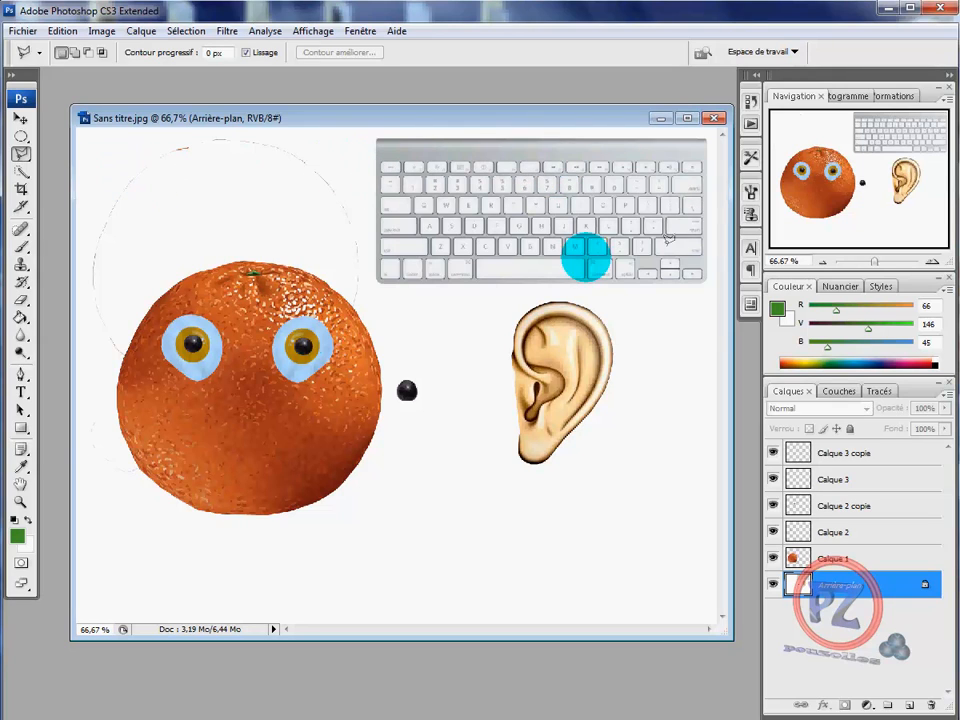
- Trace a closed polygonal selection around the keyboard keys R, T, Y, U and, in the row below, D, F, G, H, J
click(20, 501)
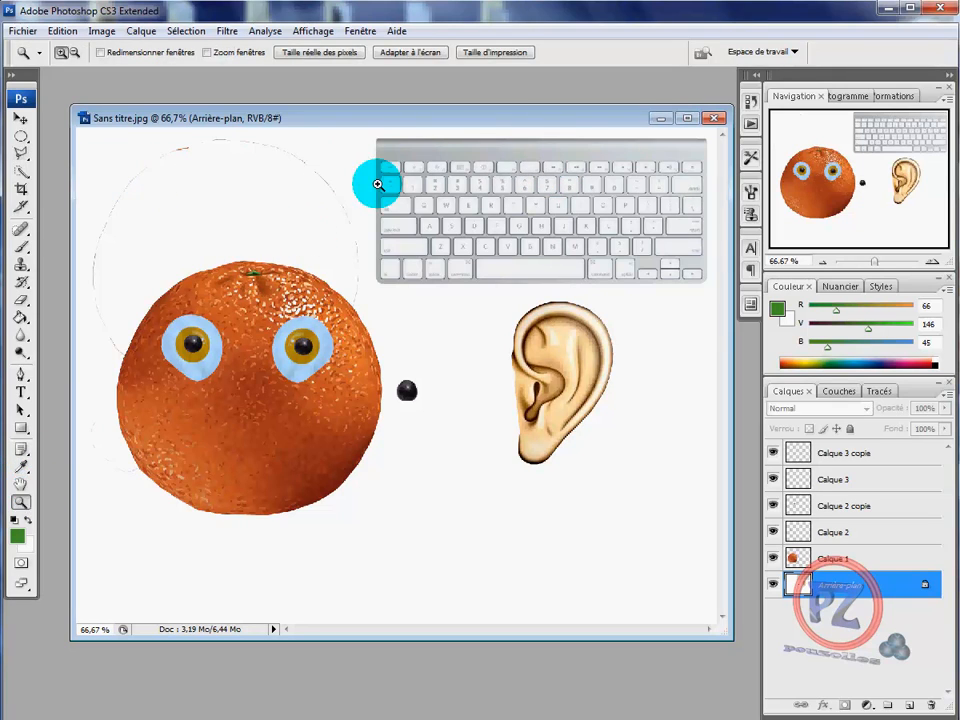
drag(363, 133, 707, 294)
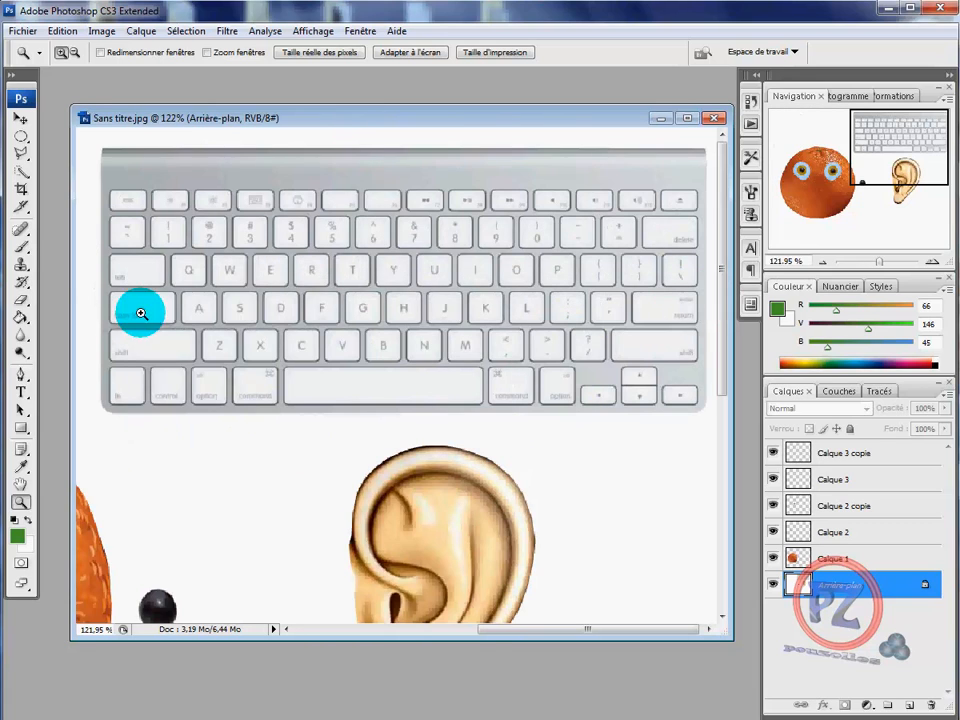
click(20, 153)
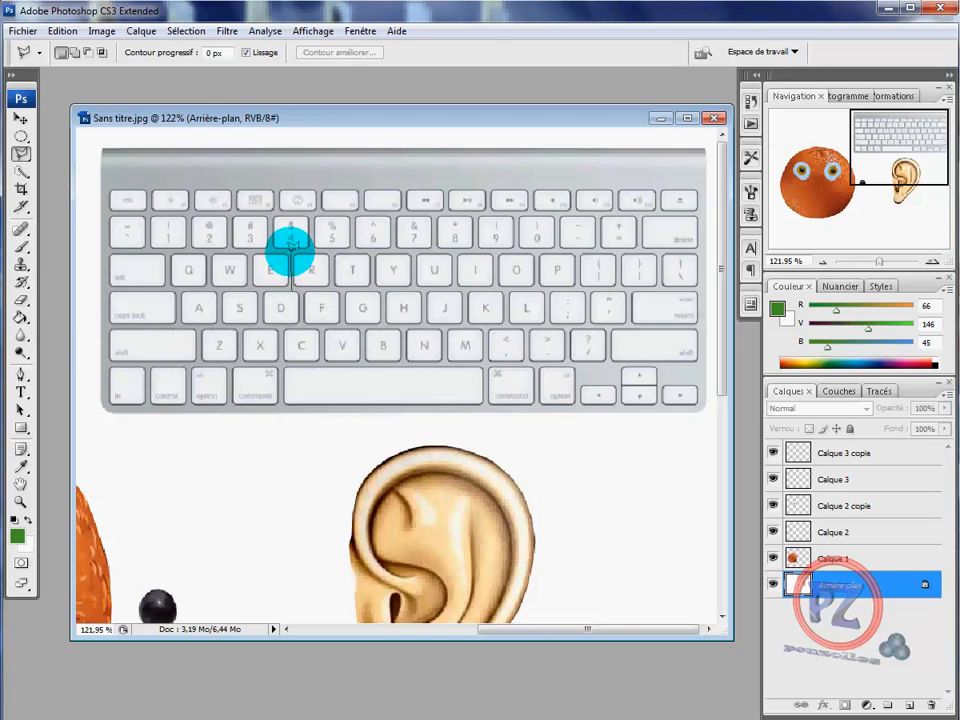
click(455, 252)
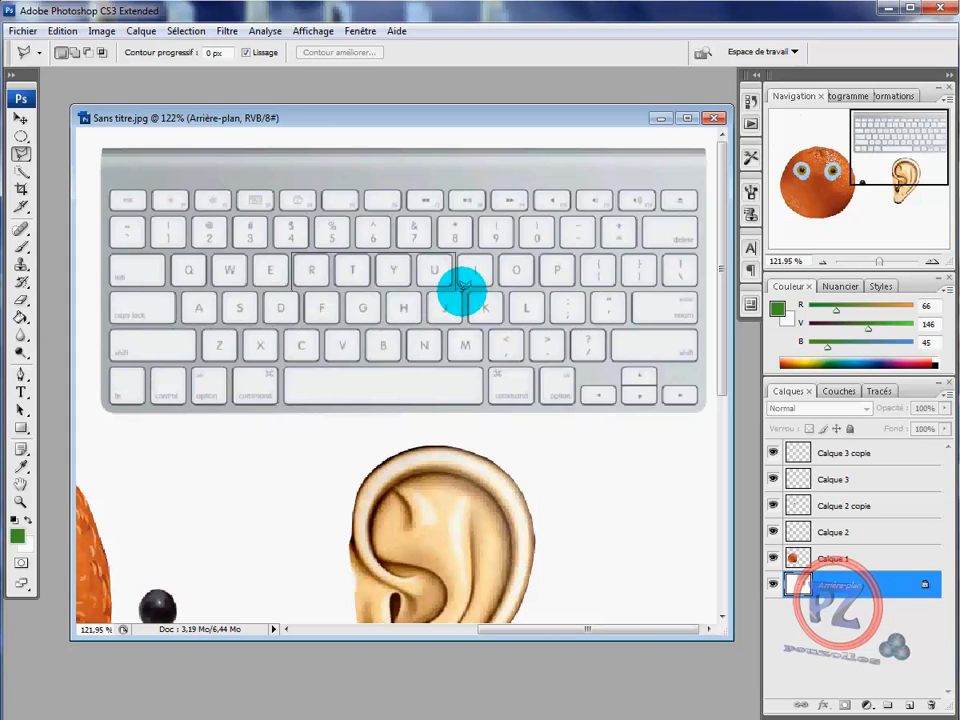
click(462, 317)
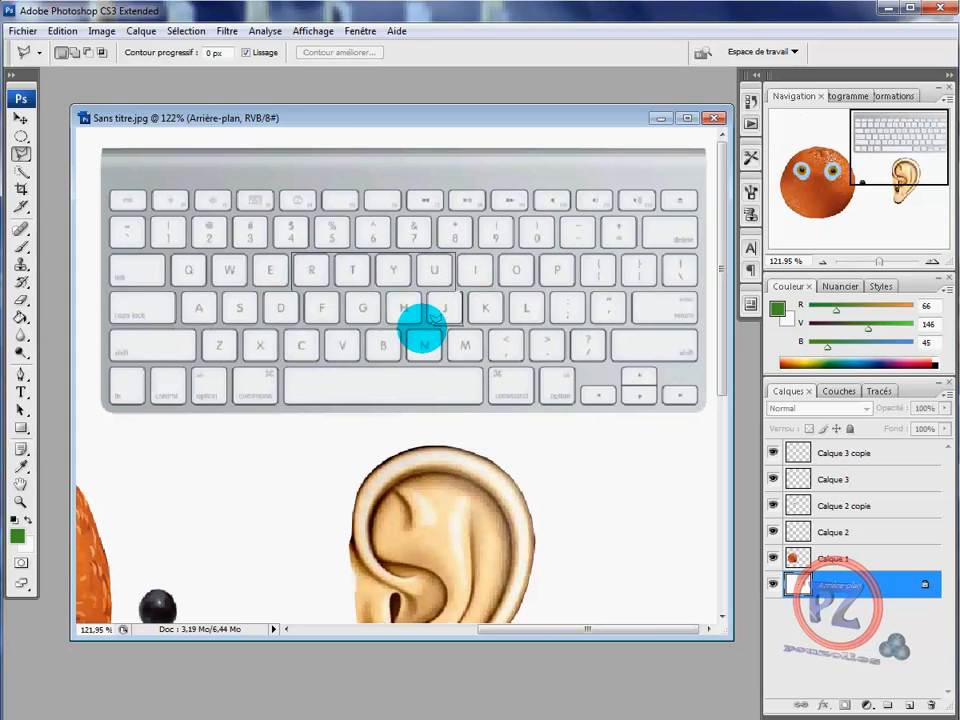
click(265, 321)
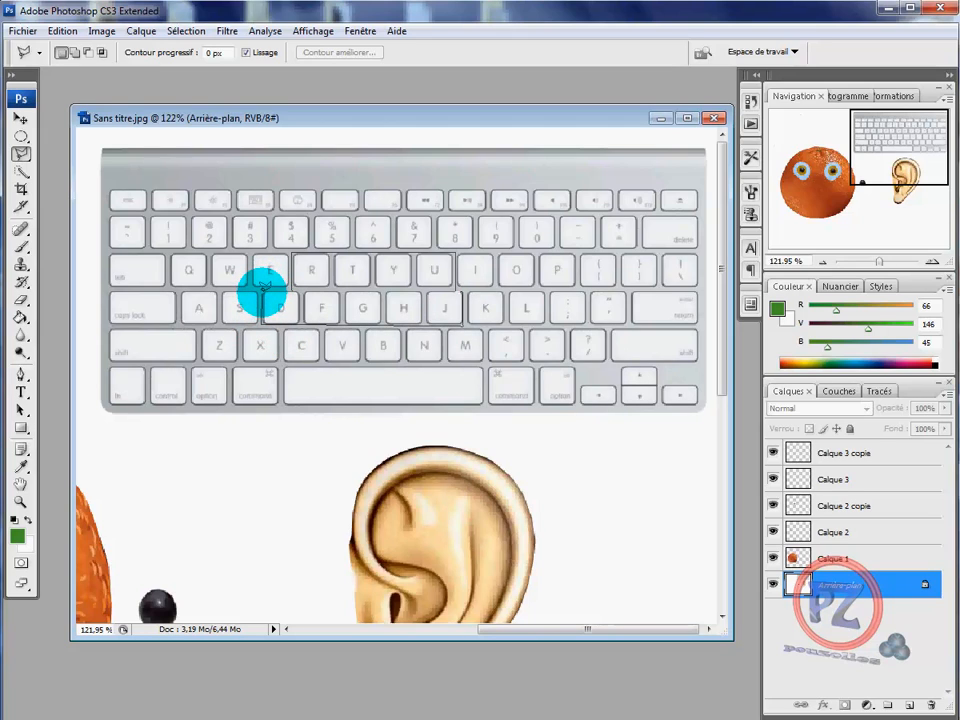
click(263, 287)
click(292, 286)
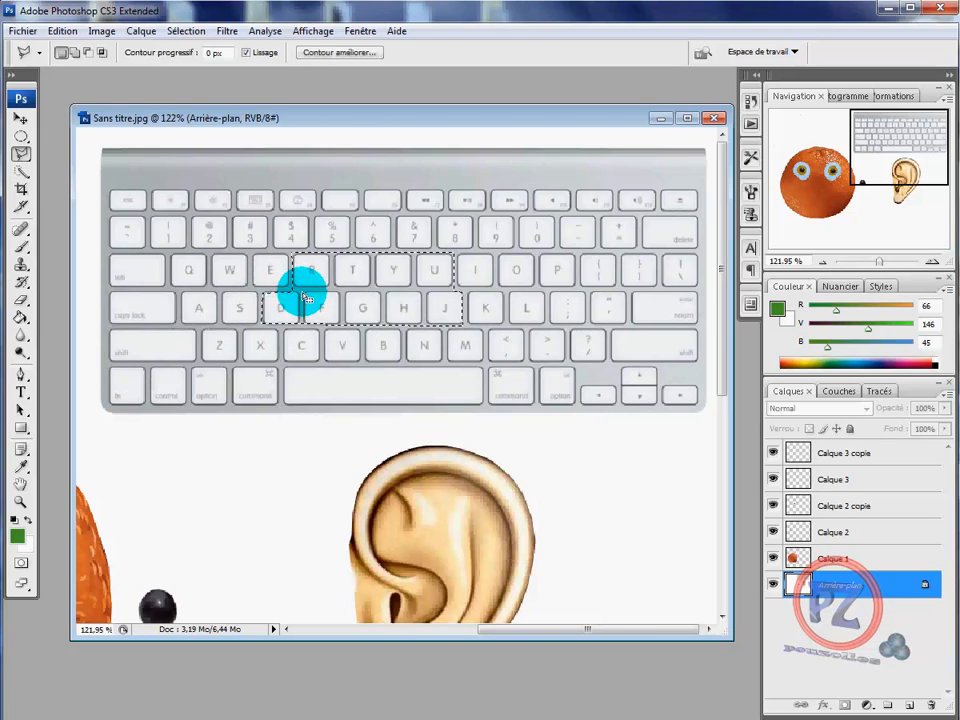